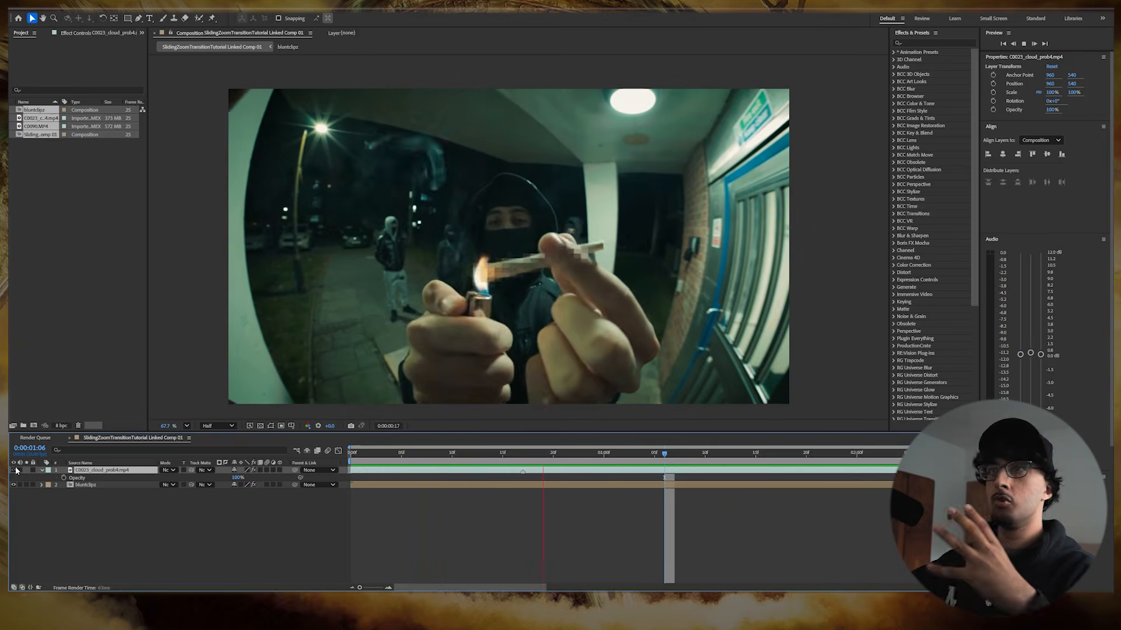
- Make the C0023_cloud_prob4.mp4 layer visible, scrub through the clip, and return the playhead to the start of the composition
{"action": "left_click", "coordinate": [396, 461]}
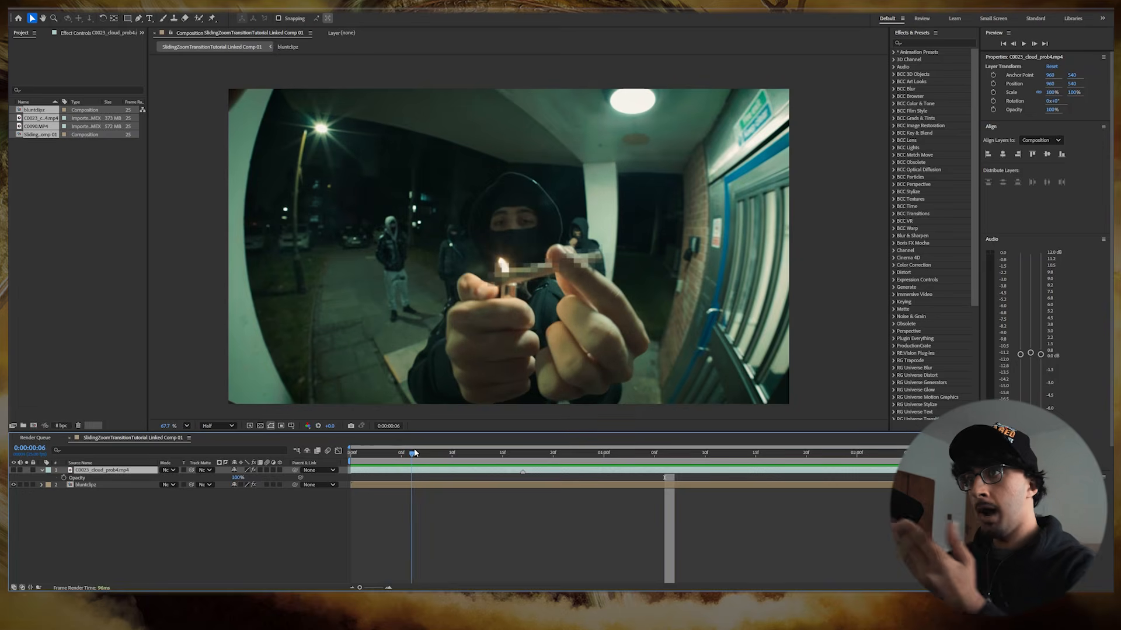
{"action": "left_click", "coordinate": [14, 470]}
{"action": "key", "text": "Page_Down"}
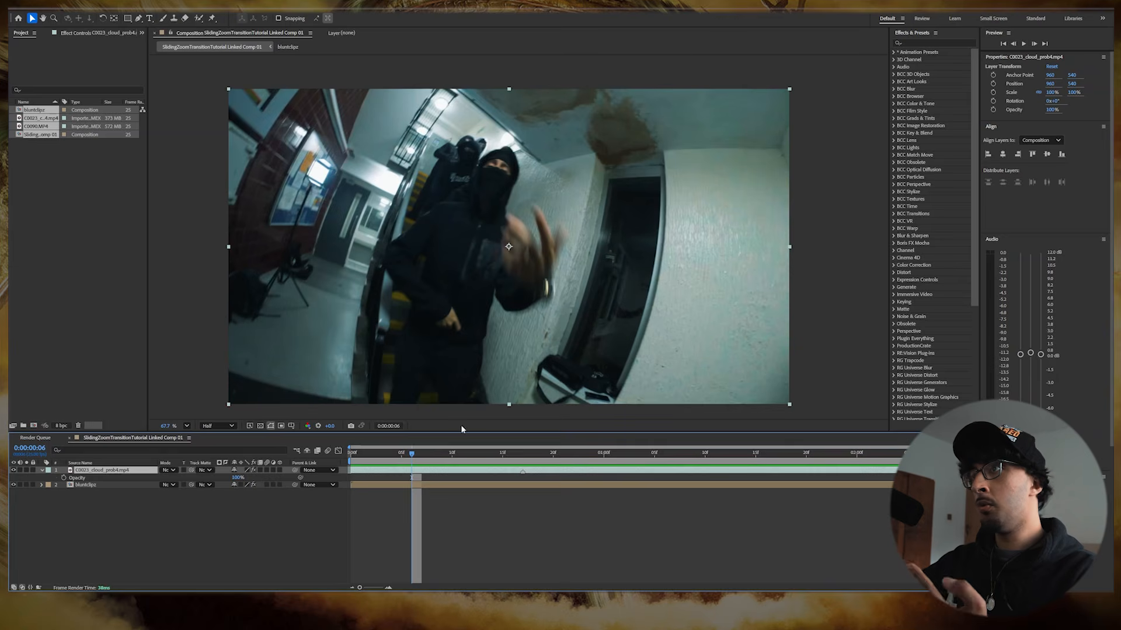
{"action": "left_click", "coordinate": [447, 451]}
{"action": "left_click_drag", "start_coordinate": [446, 451], "coordinate": [584, 432]}
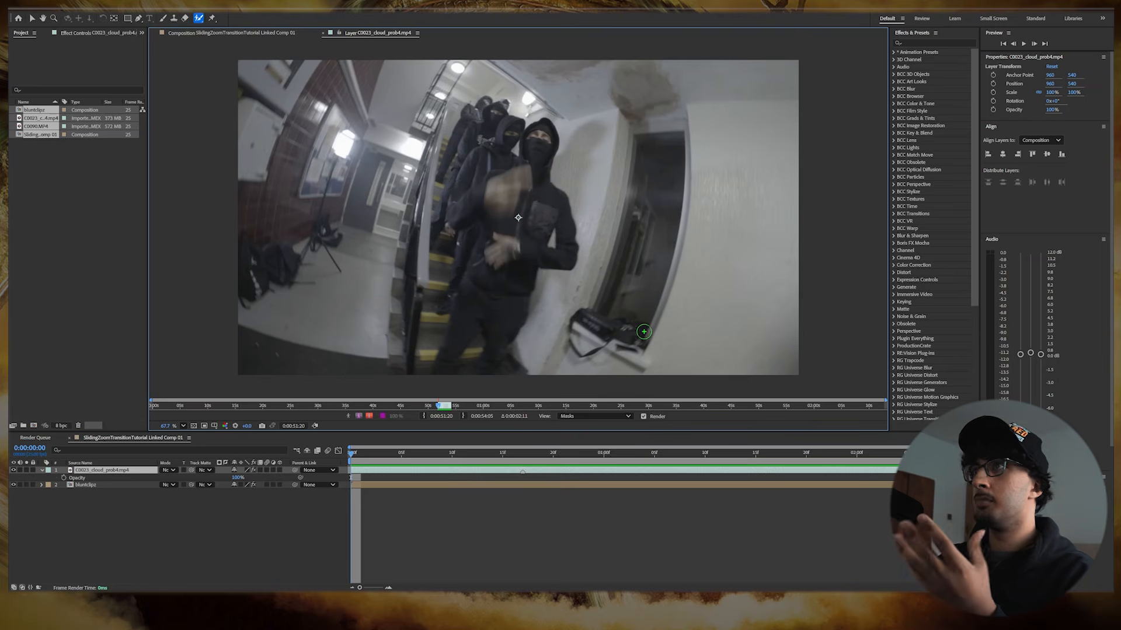
{"action": "left_click_drag", "start_coordinate": [398, 451], "coordinate": [351, 454]}
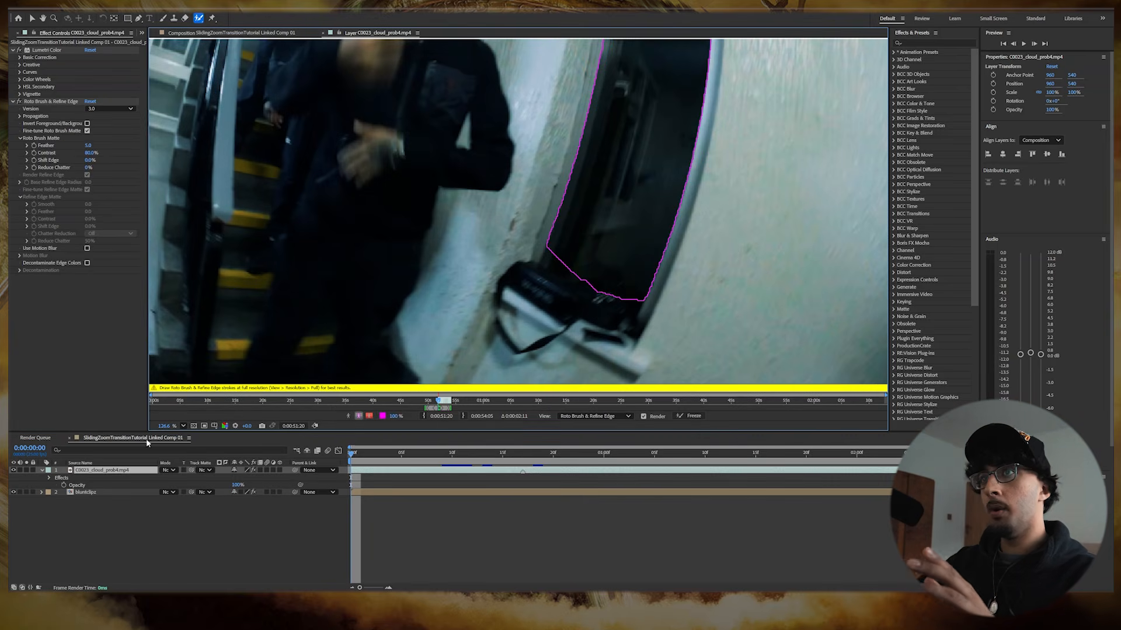
- Check the rotoscoped doorway in the composition view and propagate the Roto Brush selection through the clip in the layer view
{"action": "left_click", "coordinate": [202, 34]}
{"action": "left_click", "coordinate": [219, 427]}
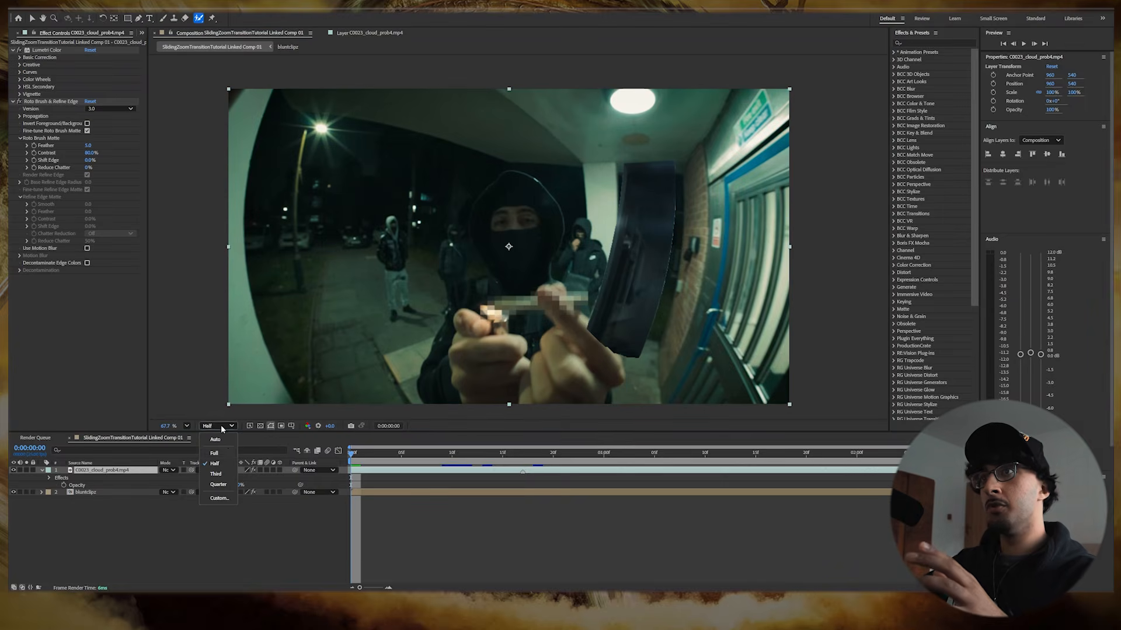
{"action": "left_click", "coordinate": [485, 531]}
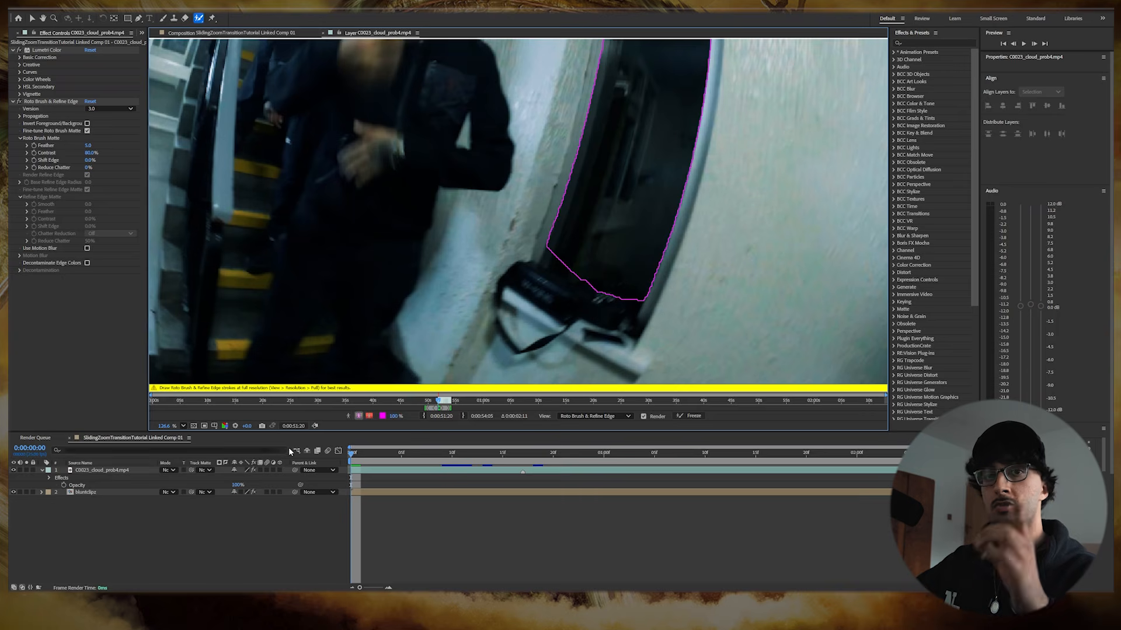
{"action": "key", "text": "space"}
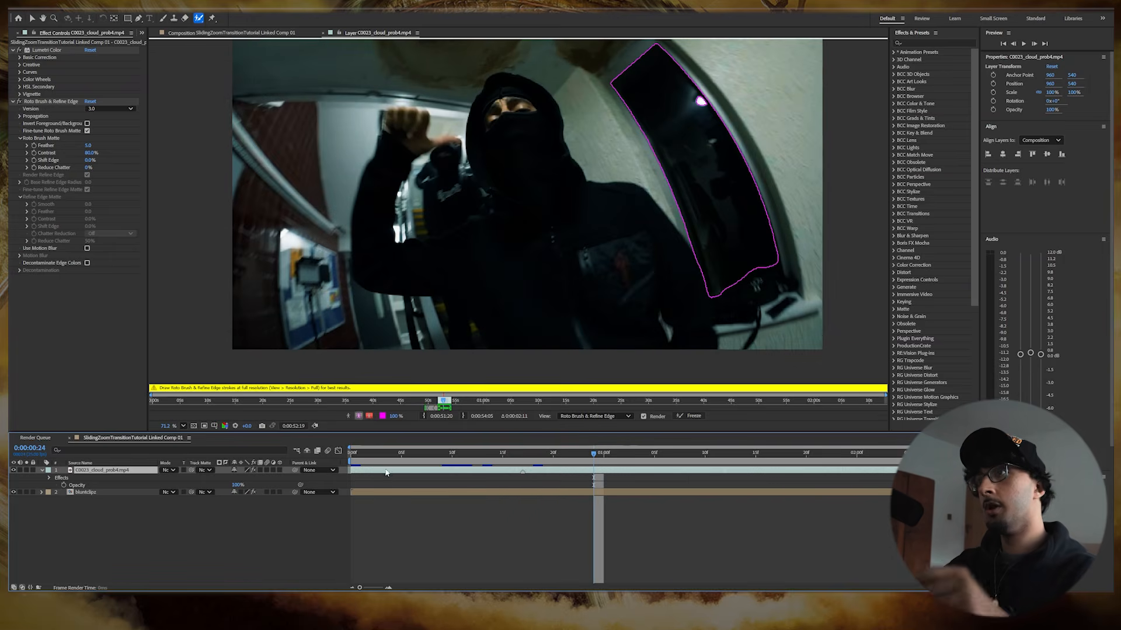
- Duplicate the rotoscoped clip layer and turn on Invert Foreground/Background in the lower copy's Roto Brush & Refine Edge effect
{"action": "key", "text": "ctrl+d"}
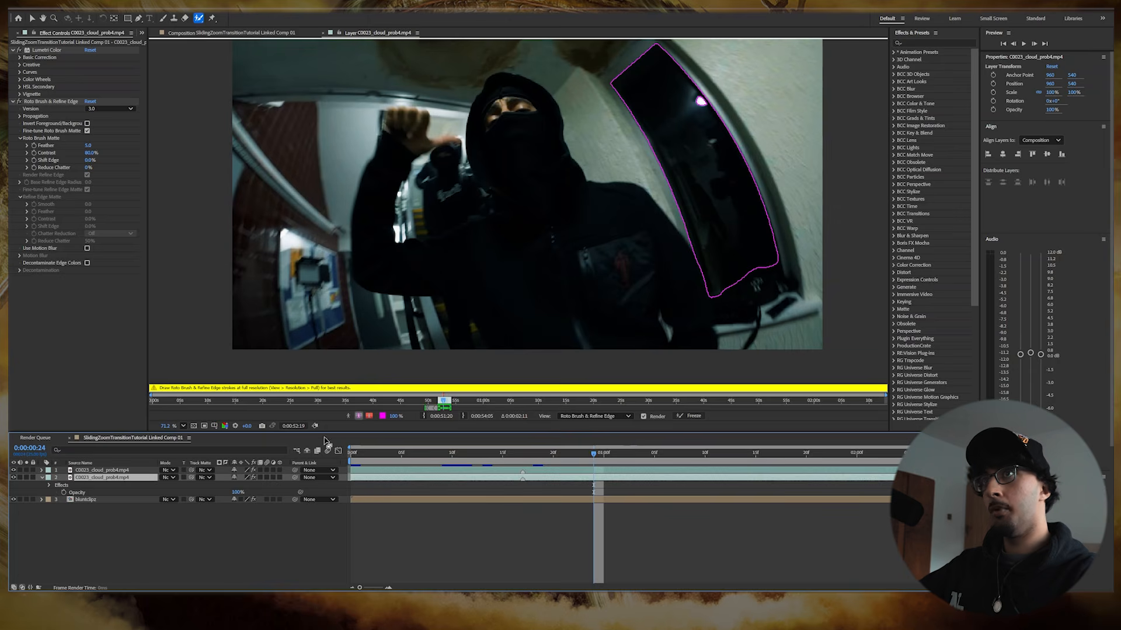
{"action": "left_click", "coordinate": [87, 131]}
{"action": "left_click", "coordinate": [87, 124]}
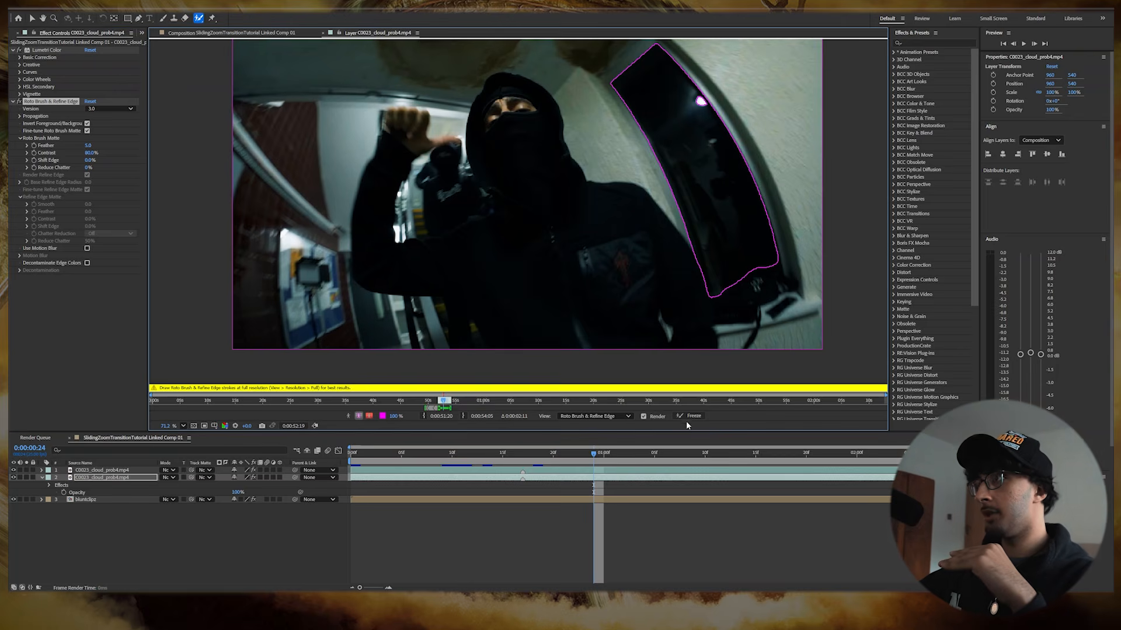
- Freeze the Roto Brush & Refine Edge propagation with the upper copy of the clip layer selected
{"action": "left_click", "coordinate": [602, 472]}
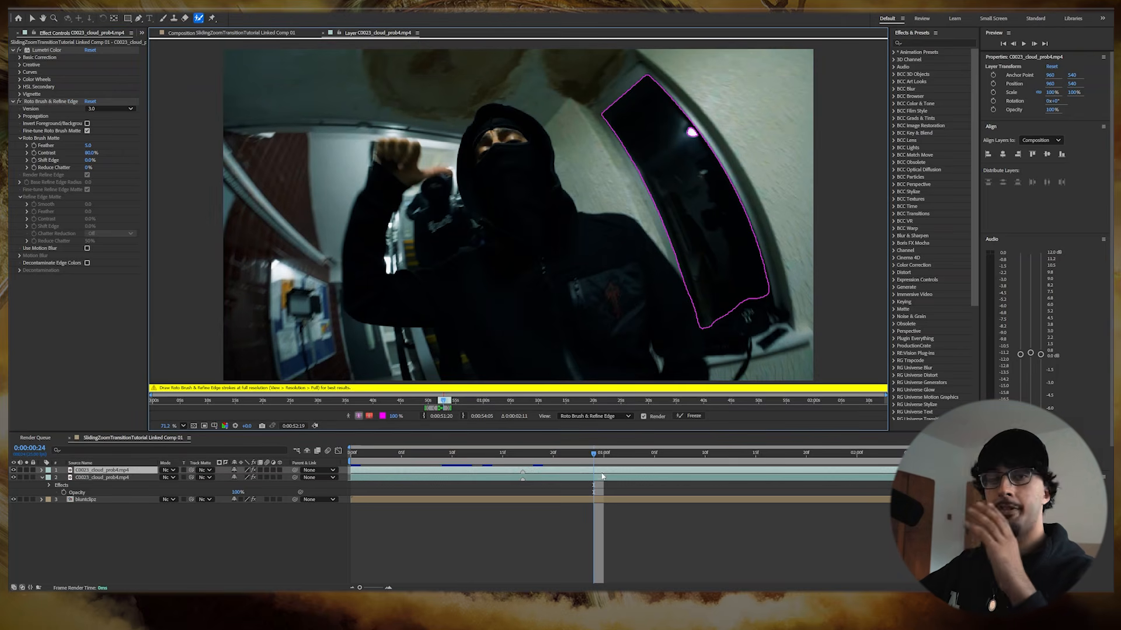
{"action": "left_click", "coordinate": [689, 415]}
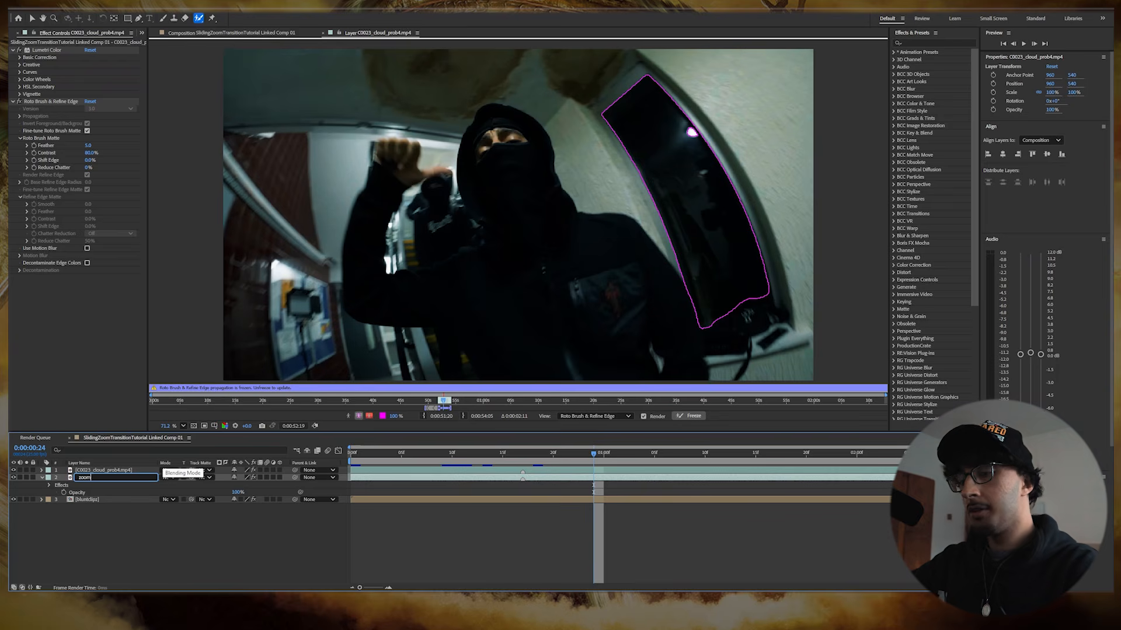
- Rename the lower clip copy "zoominverted" and the upper clip copy "zoomnormal"
{"action": "key", "text": "Return"}
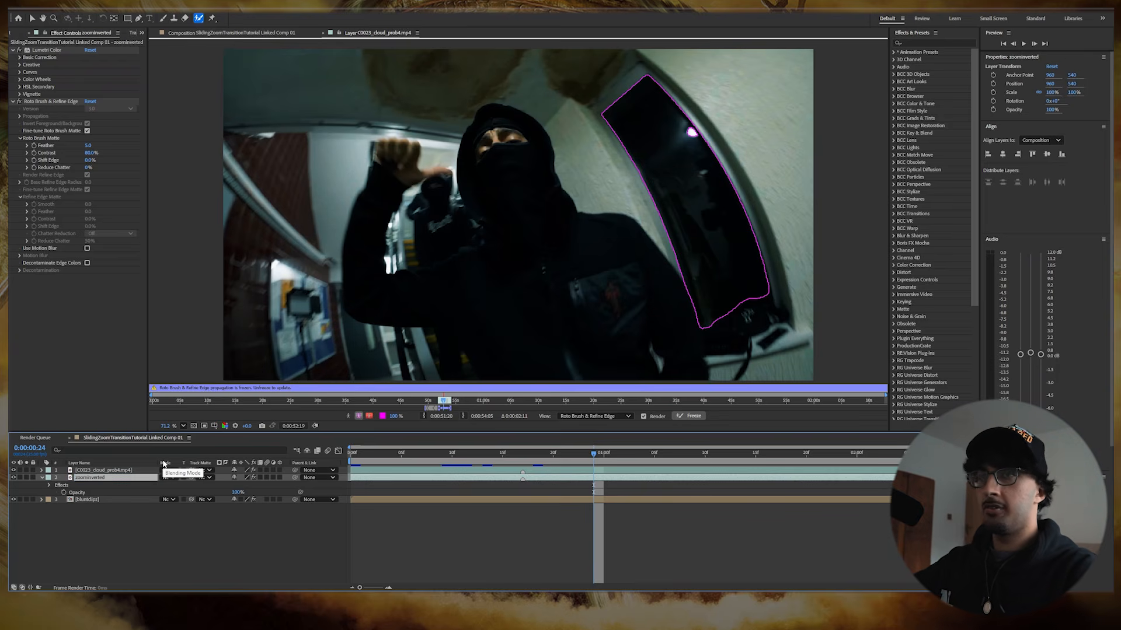
{"action": "left_click", "coordinate": [109, 469]}
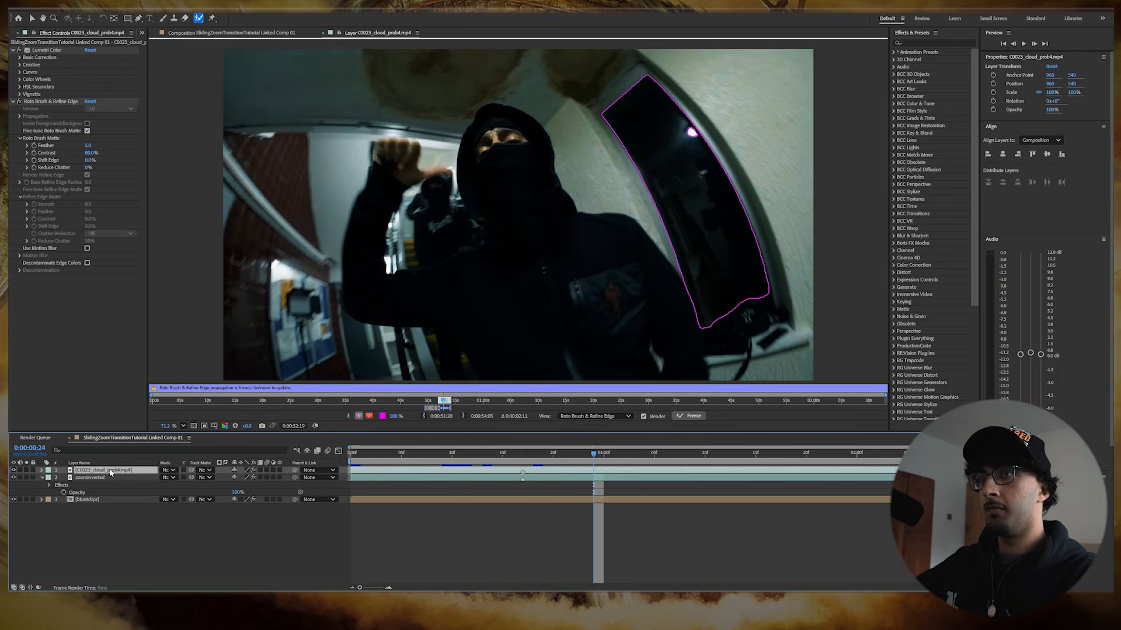
{"action": "right_click", "coordinate": [110, 470]}
{"action": "left_click", "coordinate": [153, 443]}
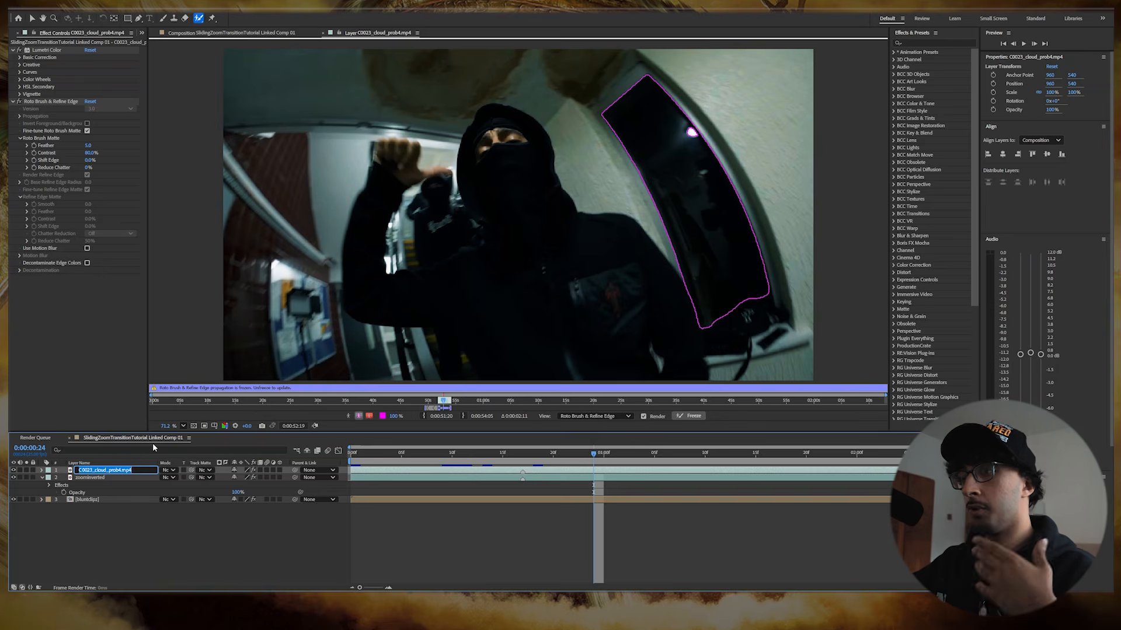
{"action": "type", "text": "zoomnormal"}
{"action": "key", "text": "Return"}
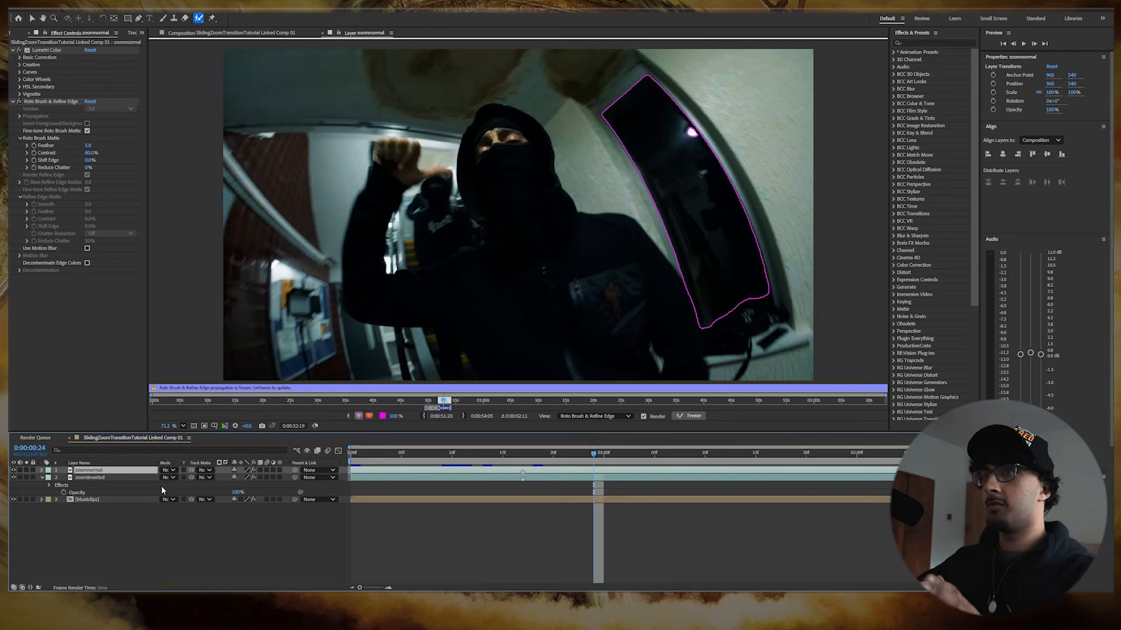
- Play back the start of the composition with both roto layers visible above the bluntclips layer
{"action": "left_click", "coordinate": [117, 478]}
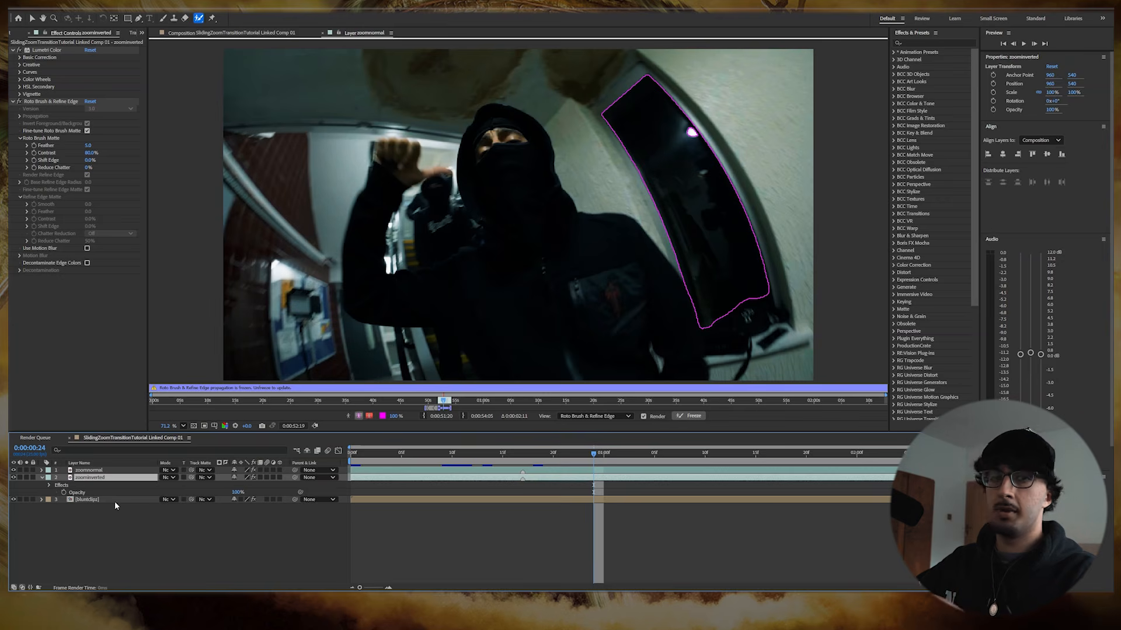
{"action": "left_click", "coordinate": [146, 565]}
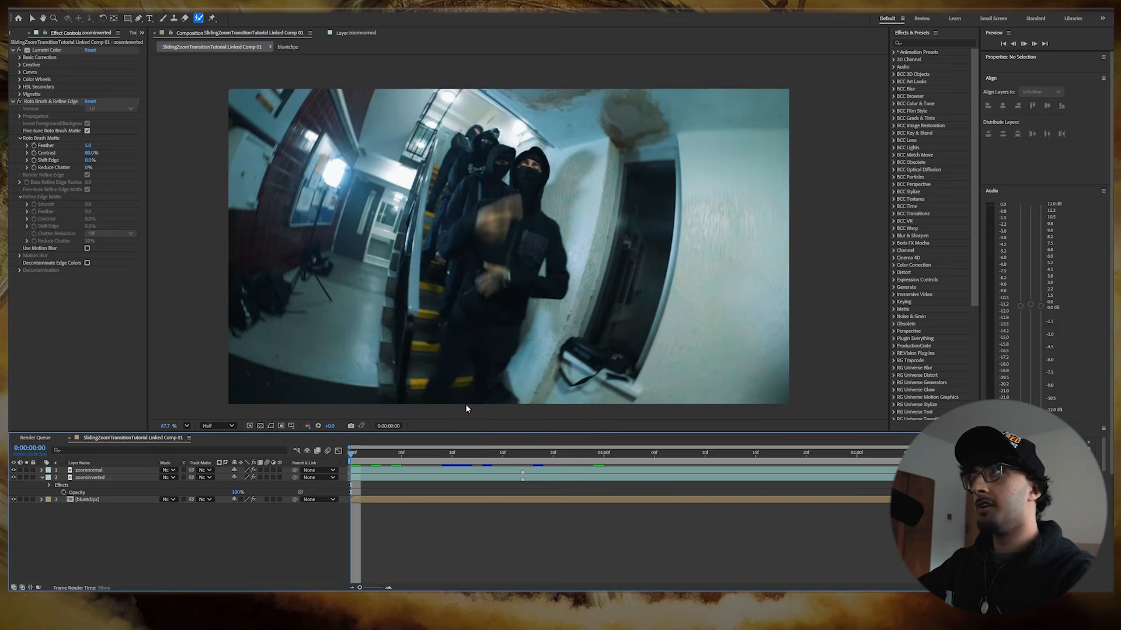
{"action": "key", "text": "space"}
{"action": "key", "text": "space"}
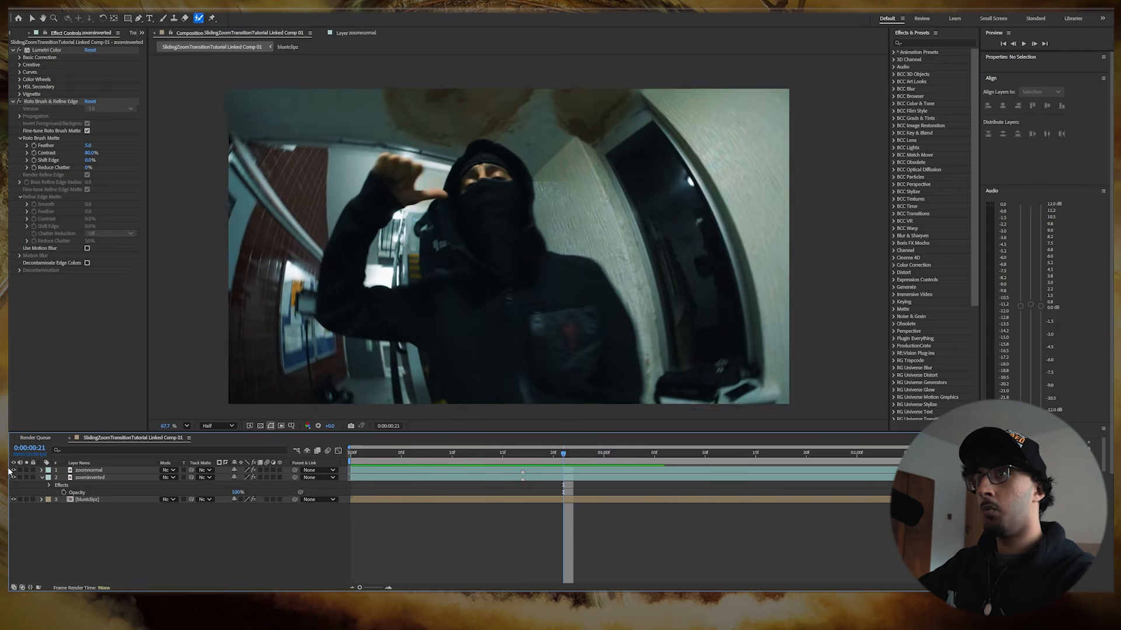
- Hide the zoomnormal layer and scrub through the timeline to inspect the doorway cutout over the bluntclips footage
{"action": "left_click", "coordinate": [14, 471]}
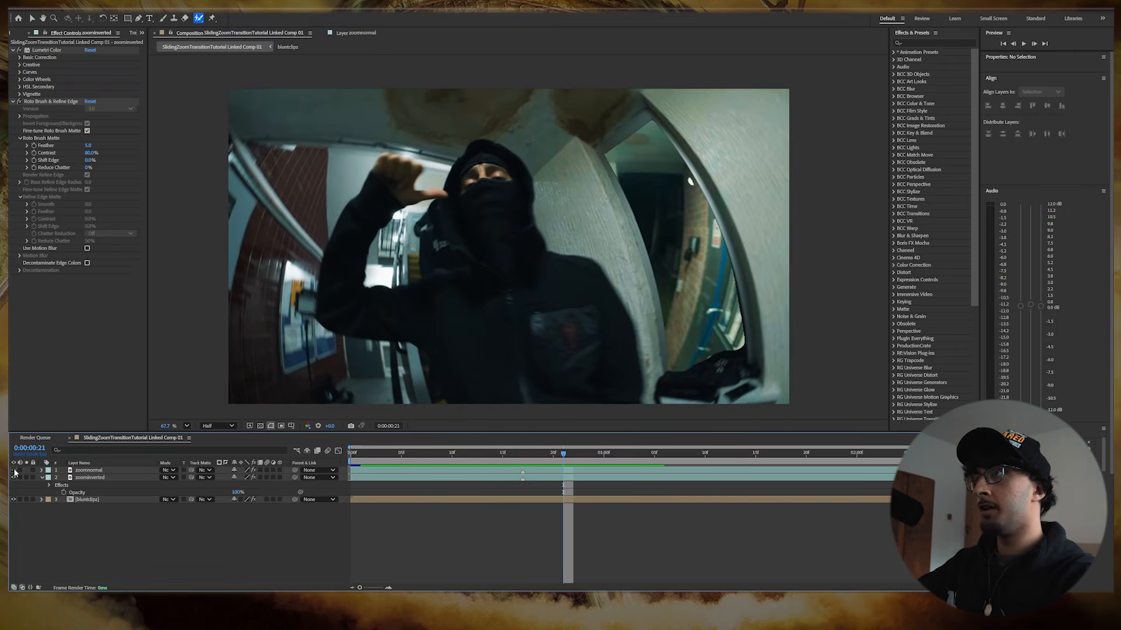
{"action": "left_click", "coordinate": [85, 471]}
{"action": "left_click_drag", "start_coordinate": [503, 454], "coordinate": [528, 463]}
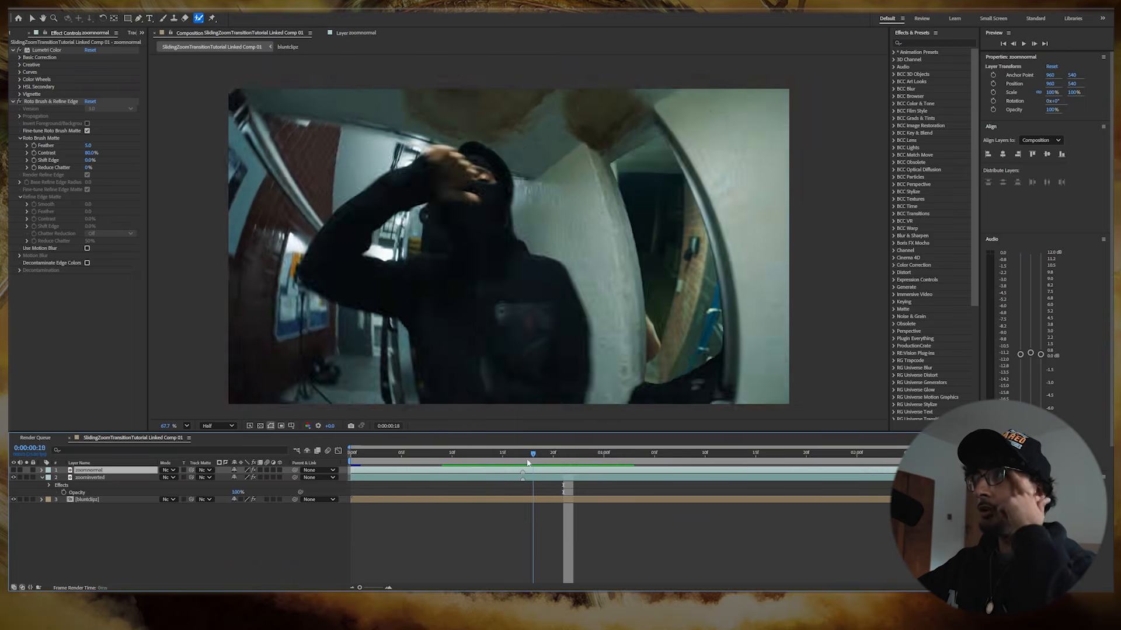
{"action": "key", "text": "space"}
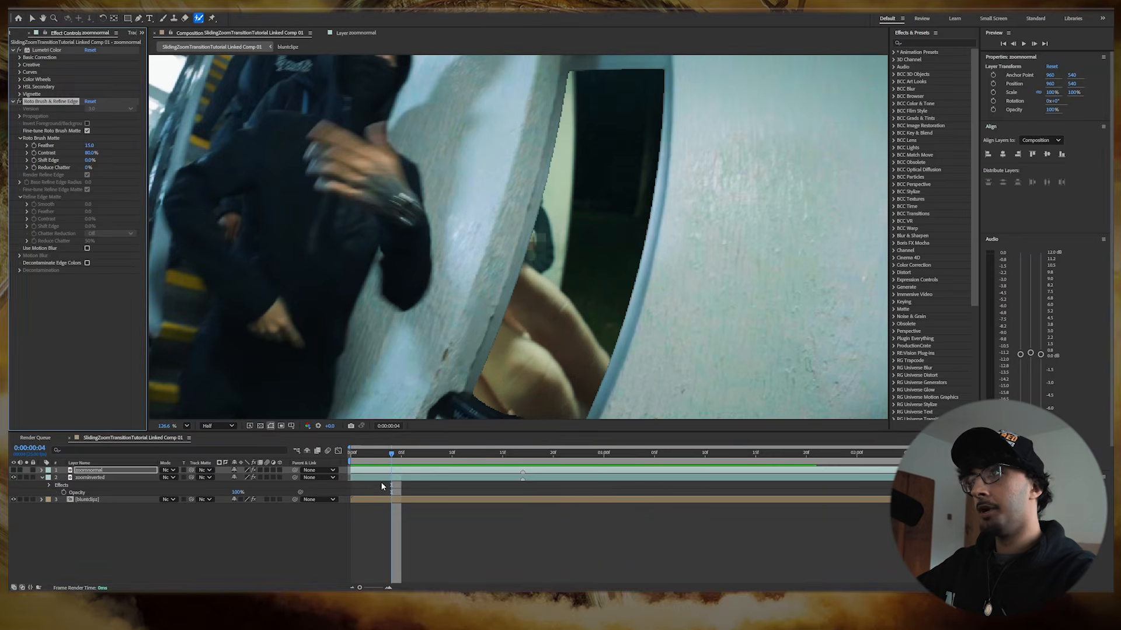
- Set the Roto Brush Matte feather of the zoominverted layer to 15
{"action": "left_click", "coordinate": [382, 487]}
{"action": "left_click", "coordinate": [91, 147]}
{"action": "type", "text": "1"}
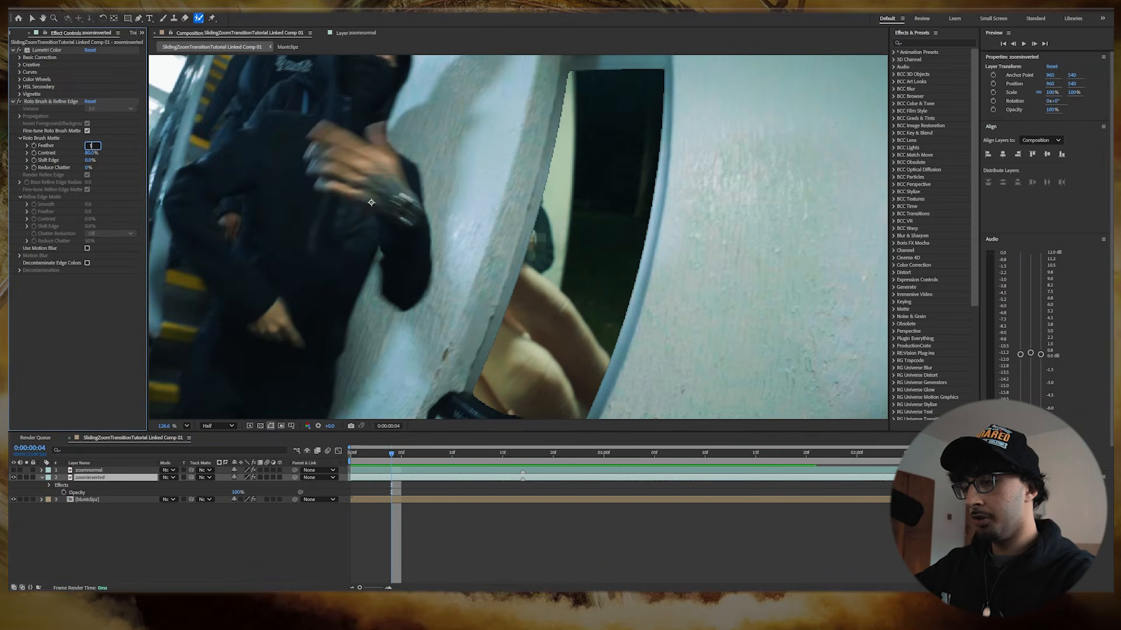
{"action": "type", "text": "5"}
{"action": "key", "text": "Return"}
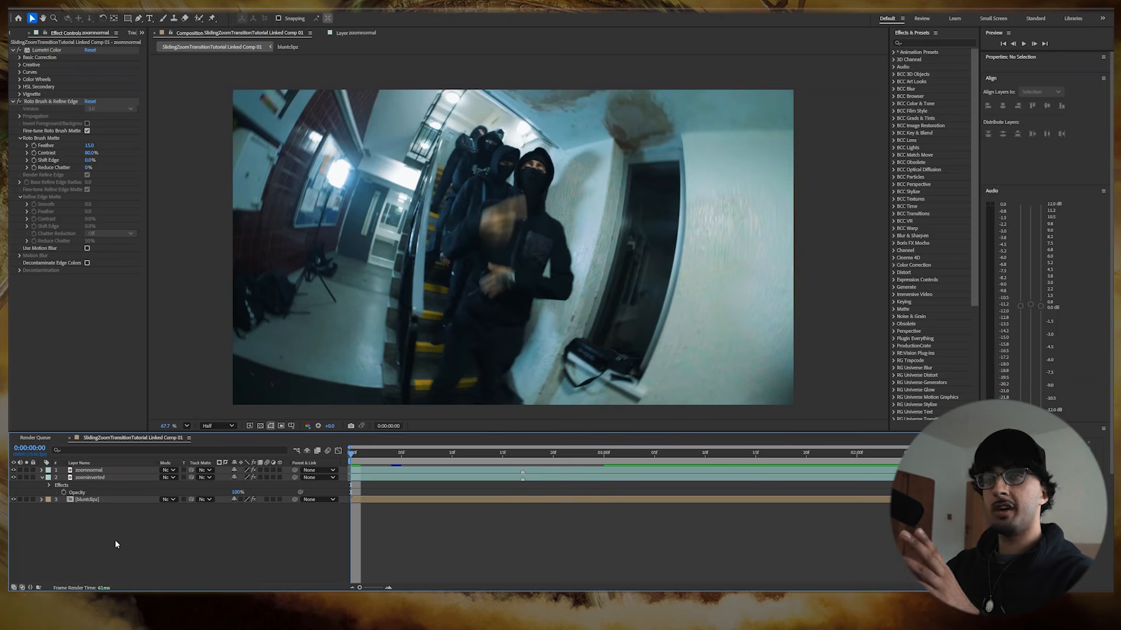
- Enable motion blur and the 3D layer switch for the zoomnormal, zoominverted and bluntclips layers
{"action": "left_click_drag", "start_coordinate": [116, 541], "coordinate": [96, 468]}
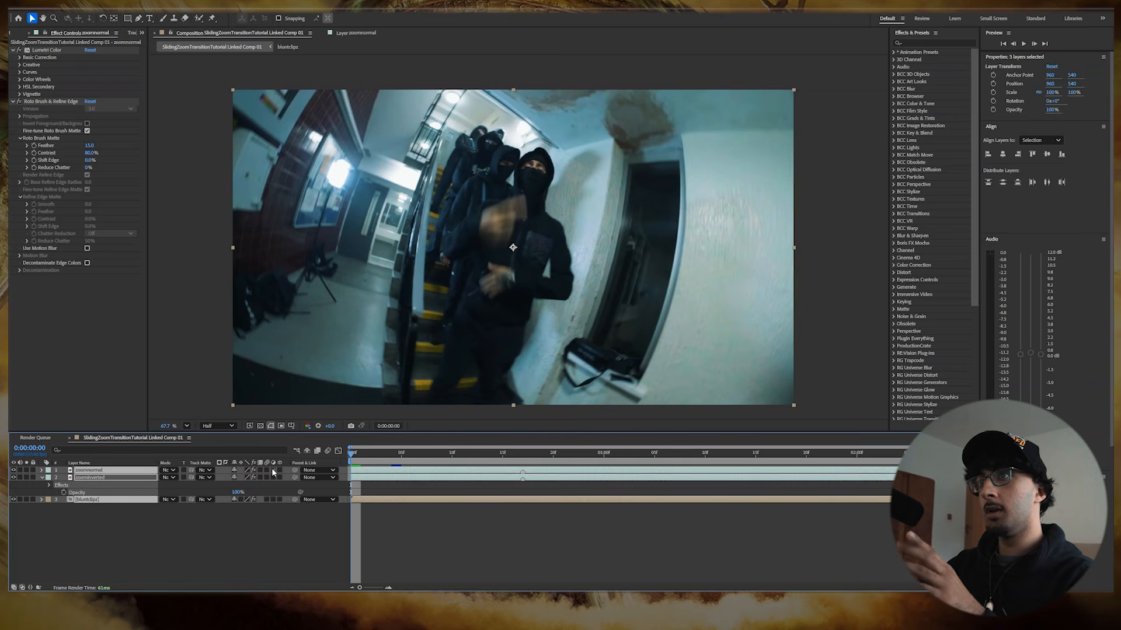
{"action": "left_click", "coordinate": [267, 473]}
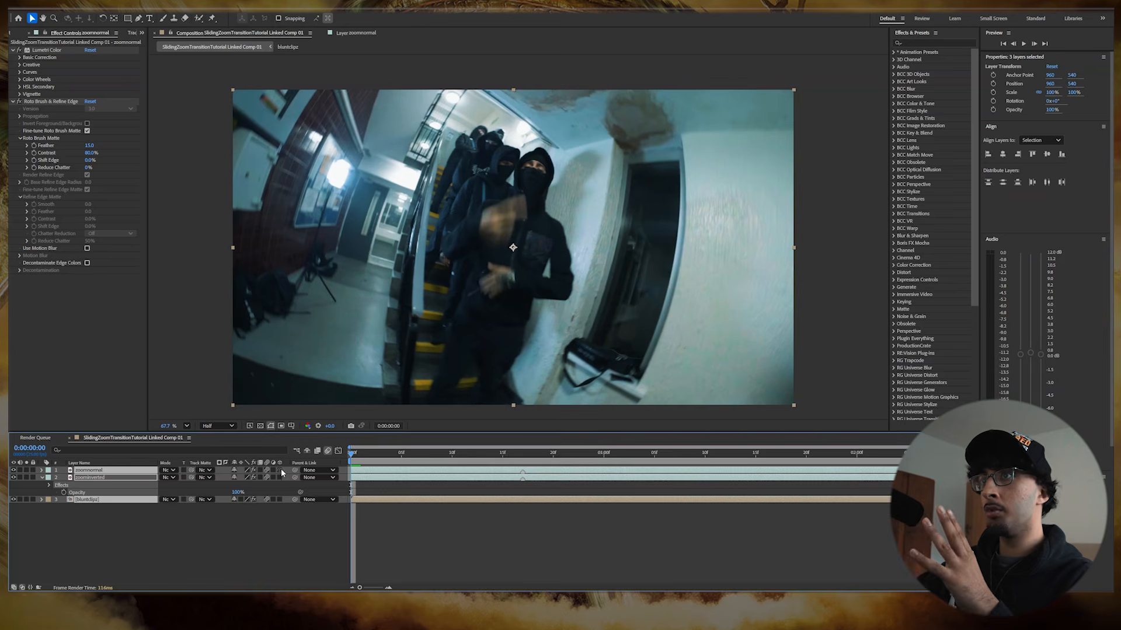
{"action": "left_click", "coordinate": [280, 470]}
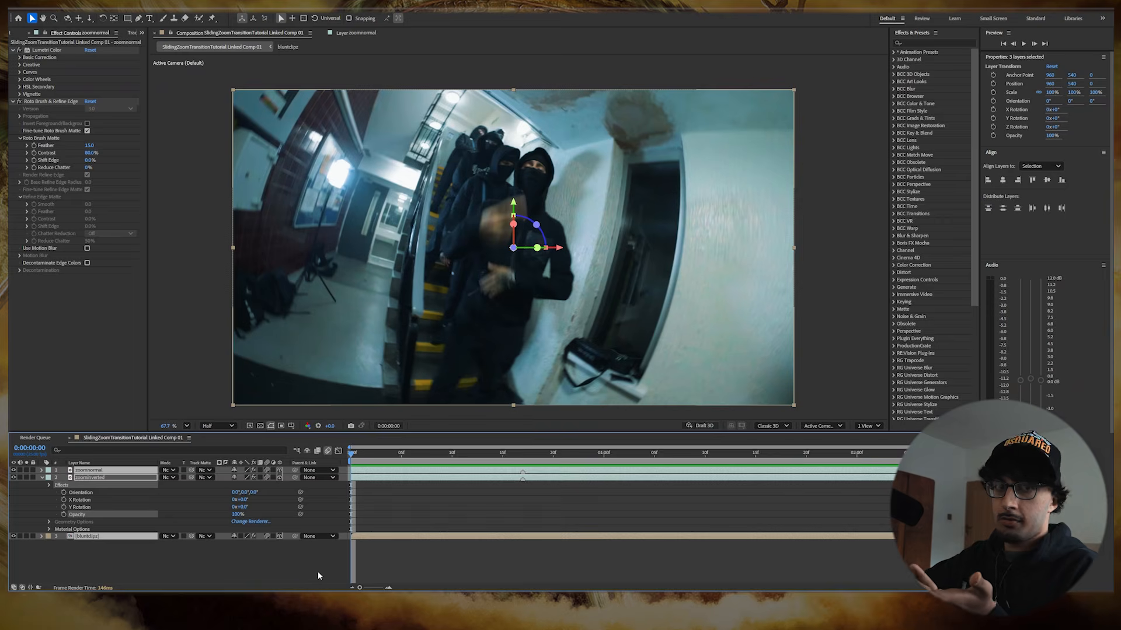
- Add a two-node camera layer to the composition, keeping the camera settings as offered
{"action": "right_click", "coordinate": [276, 567]}
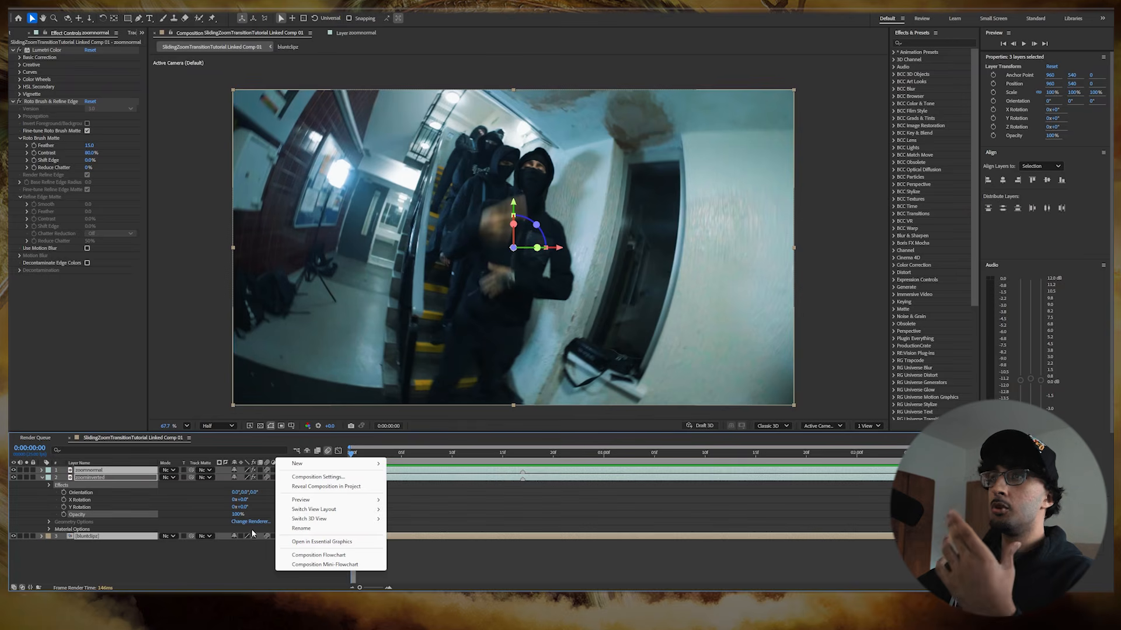
{"action": "mouse_move", "coordinate": [327, 466]}
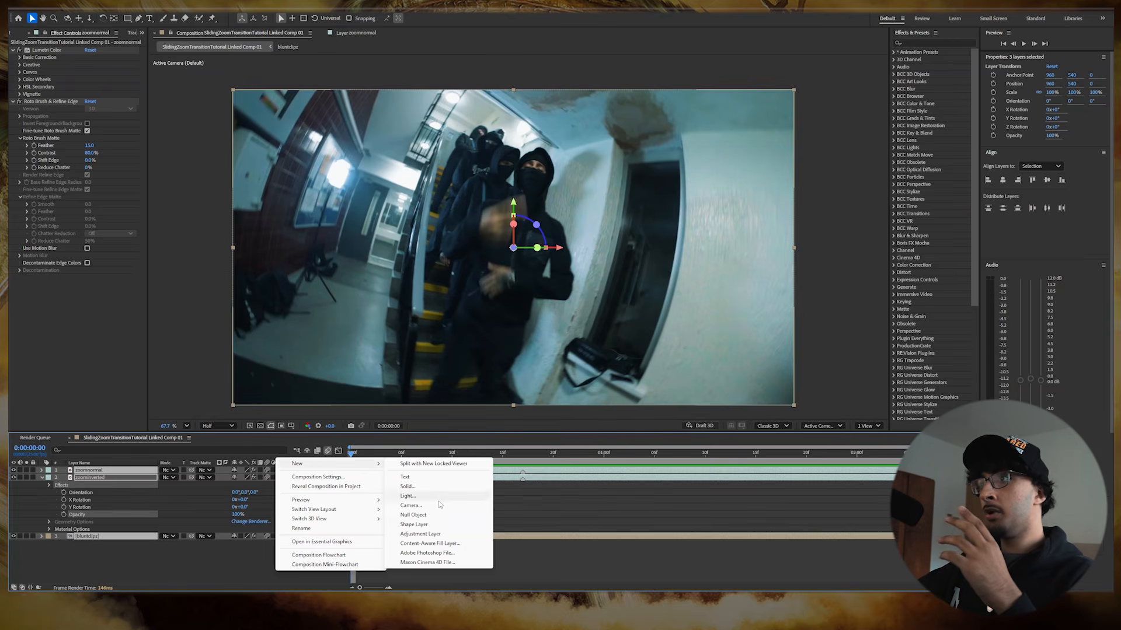
{"action": "left_click", "coordinate": [411, 505]}
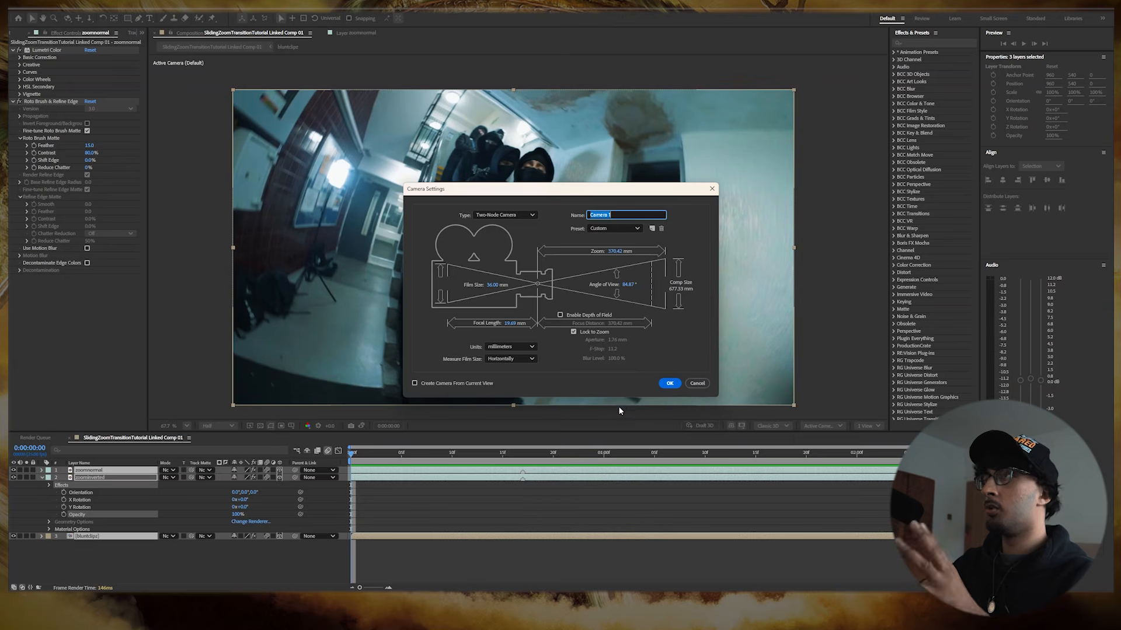
{"action": "left_click", "coordinate": [670, 386]}
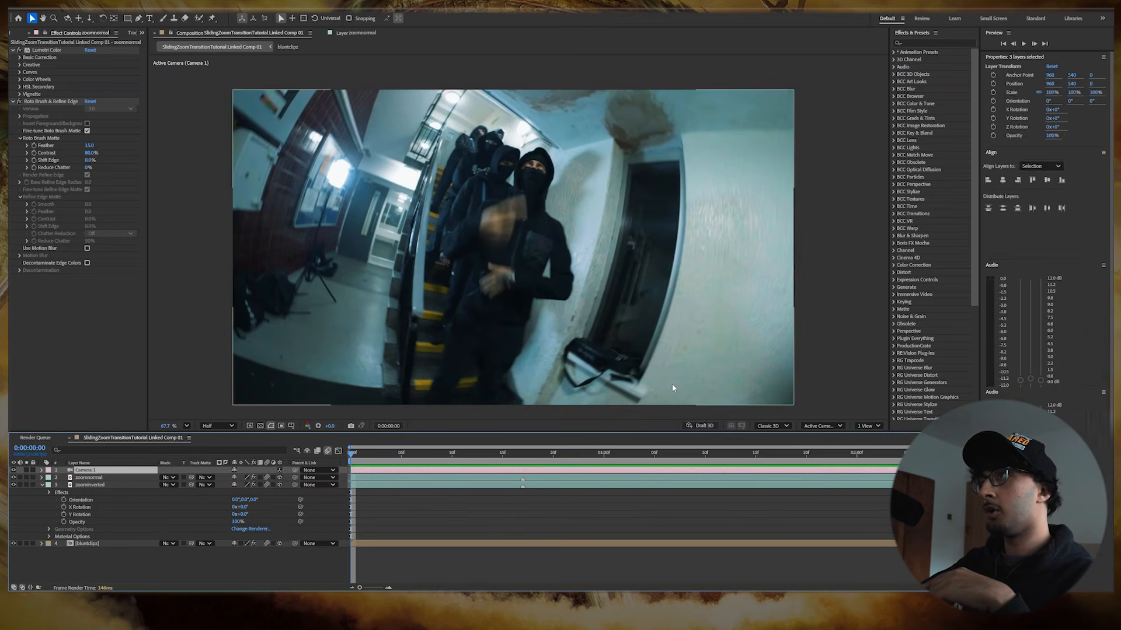
- Add keyframes for the camera's Point of Interest and Position at 0:00:00:00
{"action": "left_click", "coordinate": [41, 470]}
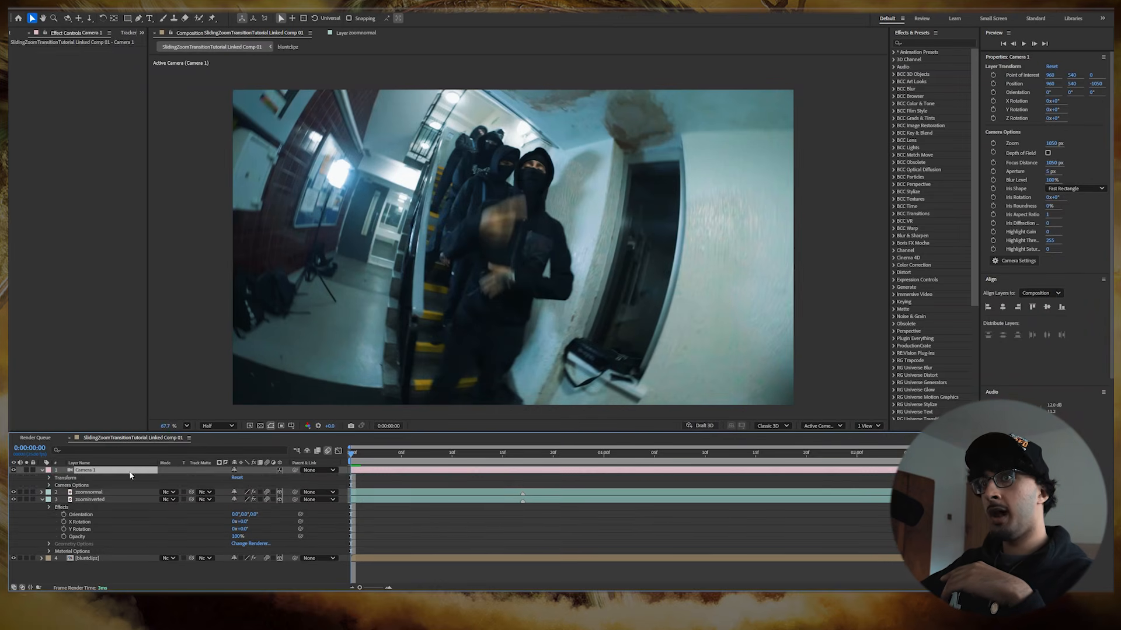
{"action": "left_click", "coordinate": [49, 478]}
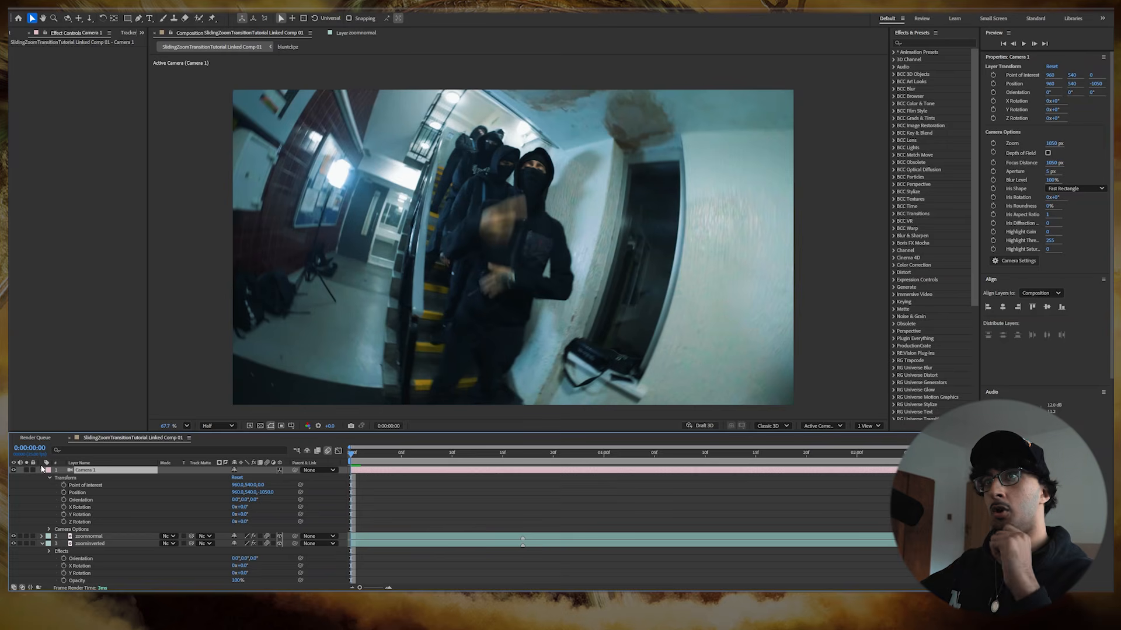
{"action": "left_click", "coordinate": [63, 485]}
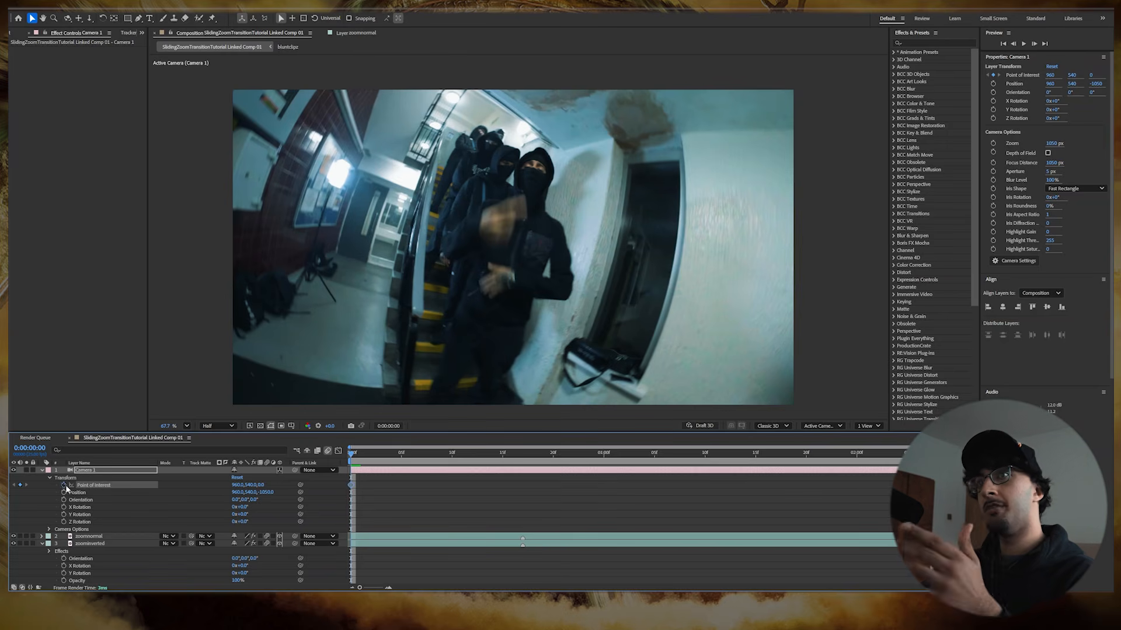
{"action": "left_click", "coordinate": [64, 492]}
- Hide the zoomnormal layer and look at the layers and camera in 3D from Custom View 1
{"action": "scroll", "coordinate": [13, 517], "scroll_direction": "down", "scroll_amount": 1}
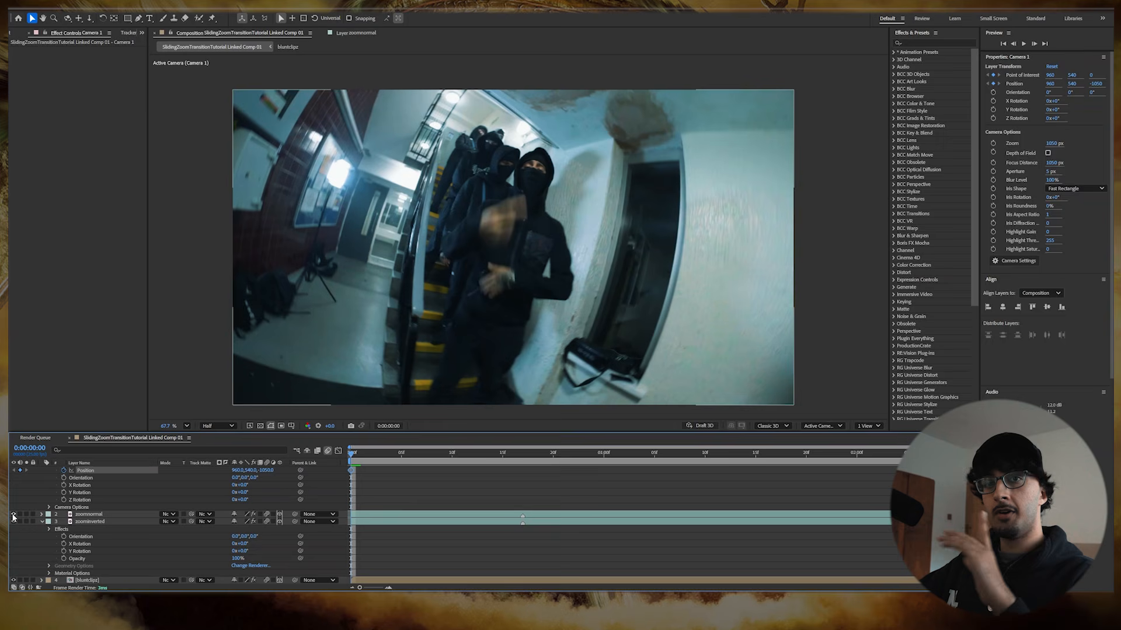
{"action": "left_click", "coordinate": [89, 515]}
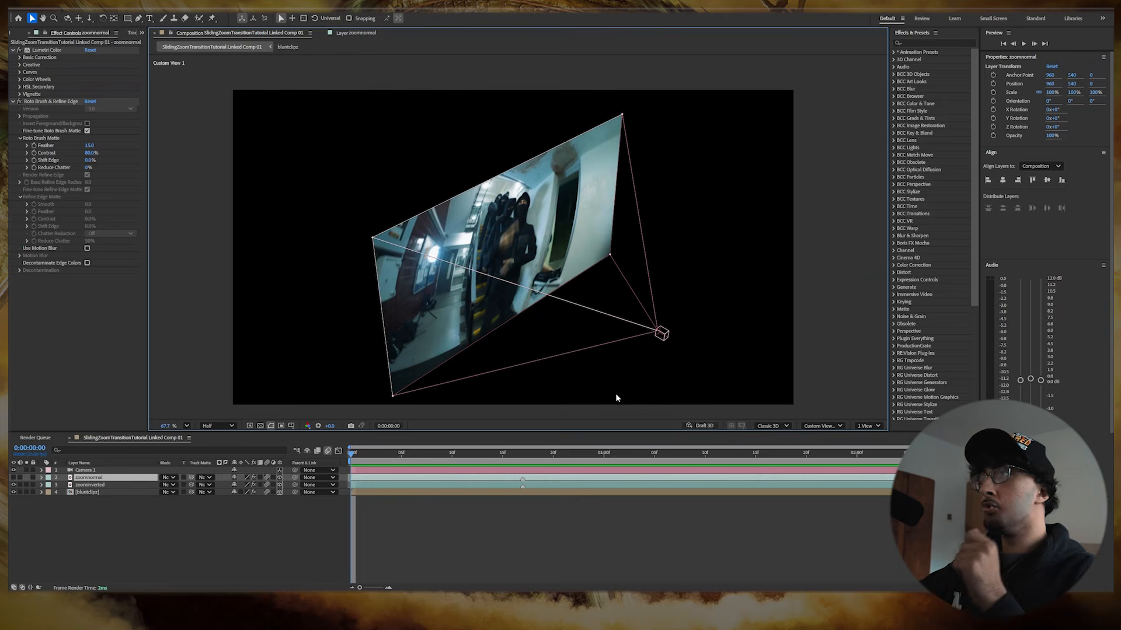
{"action": "left_click", "coordinate": [822, 425]}
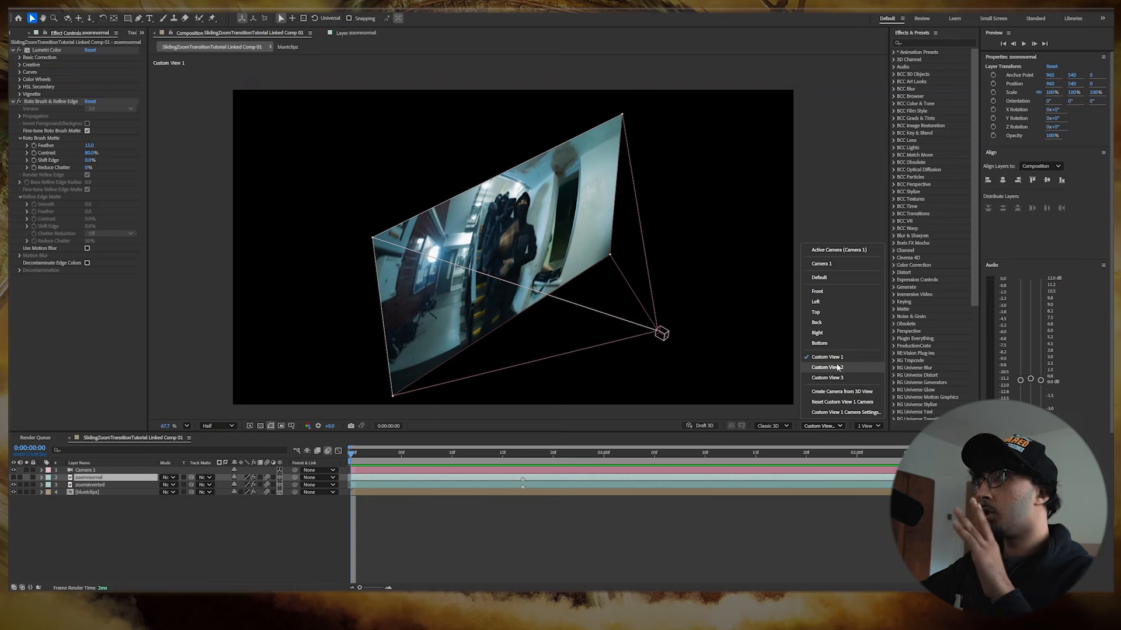
{"action": "left_click", "coordinate": [597, 528]}
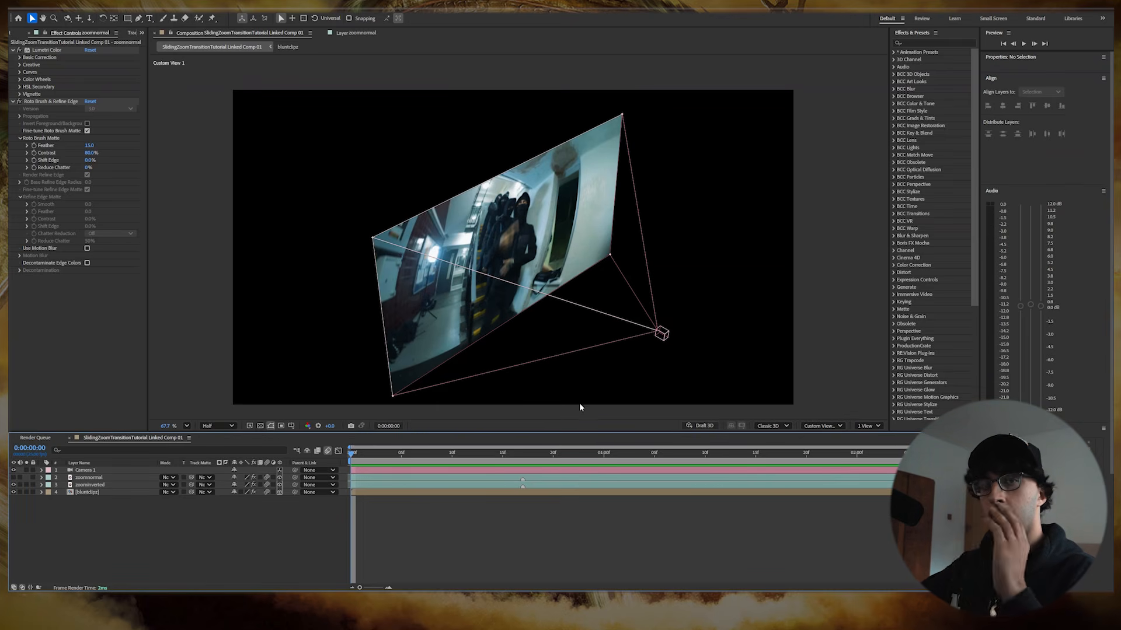
- Move the zoomnormal and zoominverted layers together along Z towards the camera, to a Z position of -864
{"action": "left_click", "coordinate": [380, 478]}
{"action": "left_click", "coordinate": [379, 485], "text": "shift"}
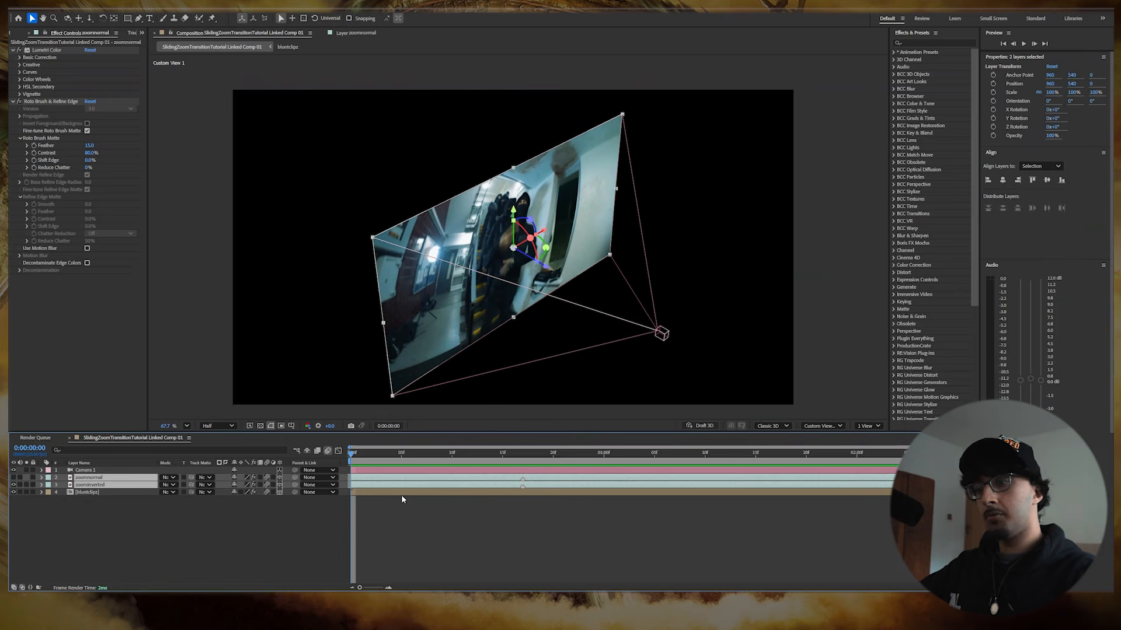
{"action": "key", "text": "p"}
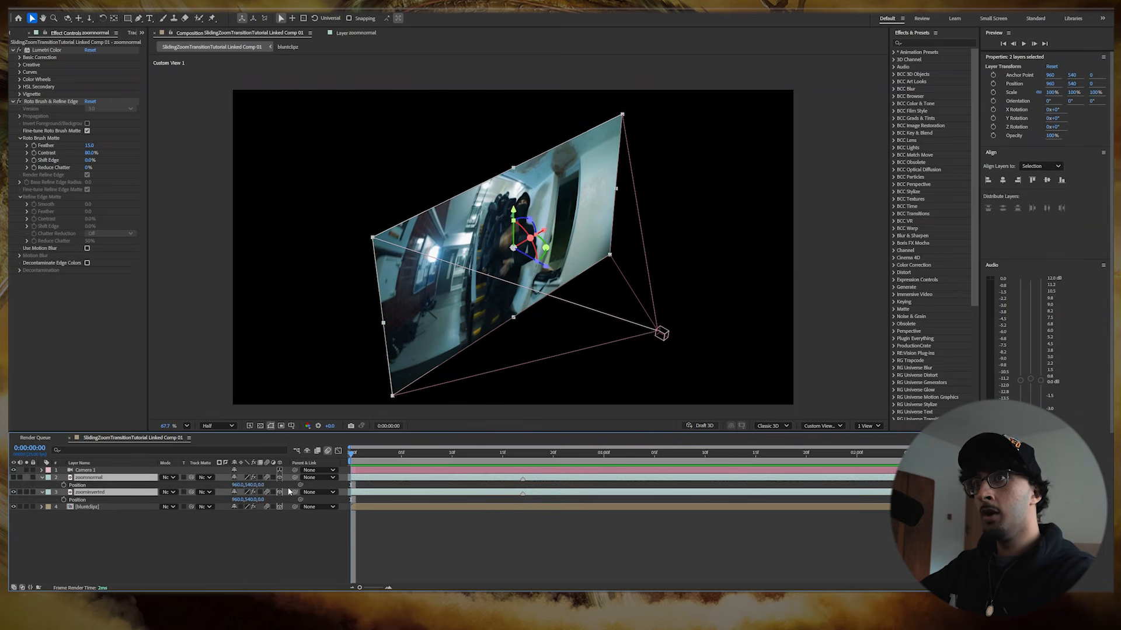
{"action": "left_click_drag", "start_coordinate": [260, 487], "coordinate": [116, 540]}
{"action": "left_click_drag", "start_coordinate": [611, 298], "coordinate": [549, 224]}
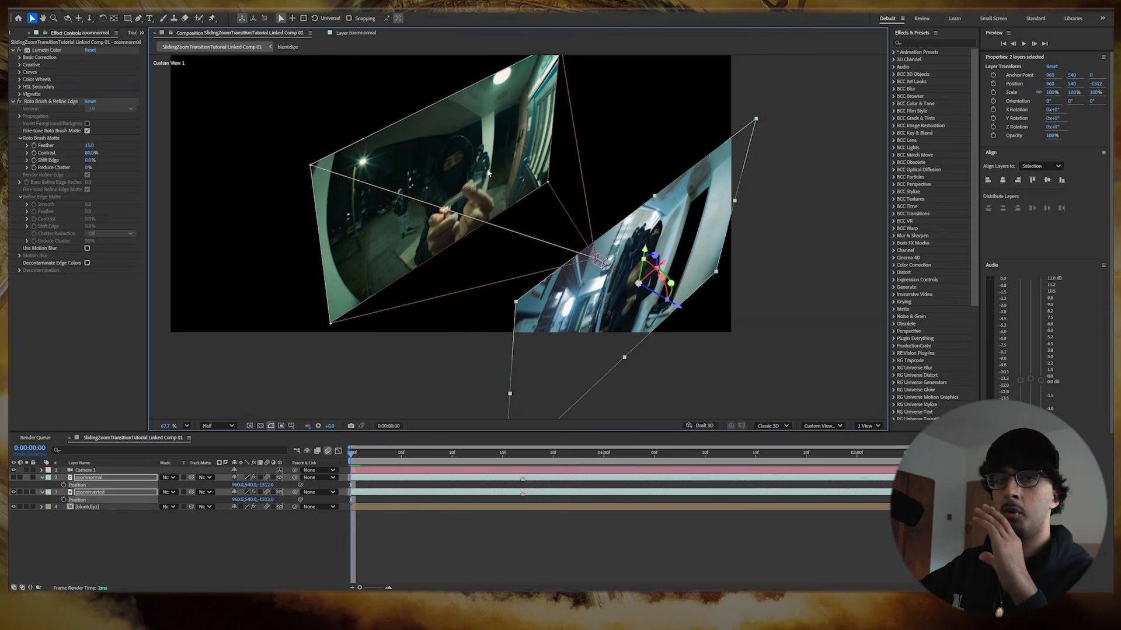
{"action": "left_click_drag", "start_coordinate": [264, 485], "coordinate": [1101, 437]}
{"action": "left_click_drag", "start_coordinate": [653, 209], "coordinate": [842, 254]}
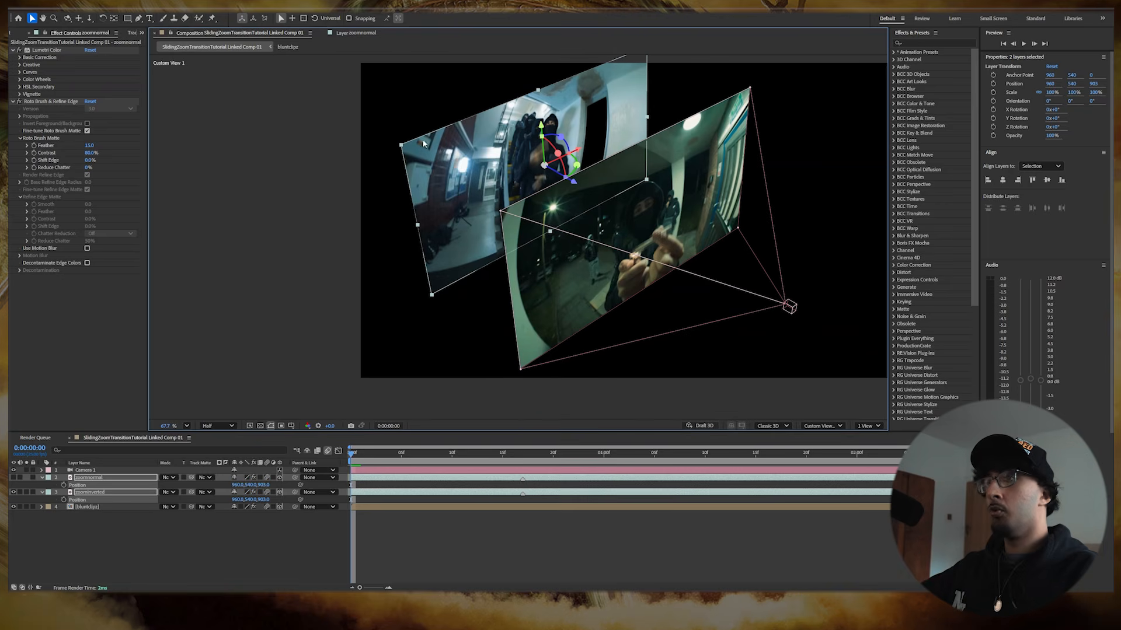
{"action": "key", "text": "ctrl+z"}
{"action": "left_click_drag", "start_coordinate": [814, 321], "coordinate": [777, 294]}
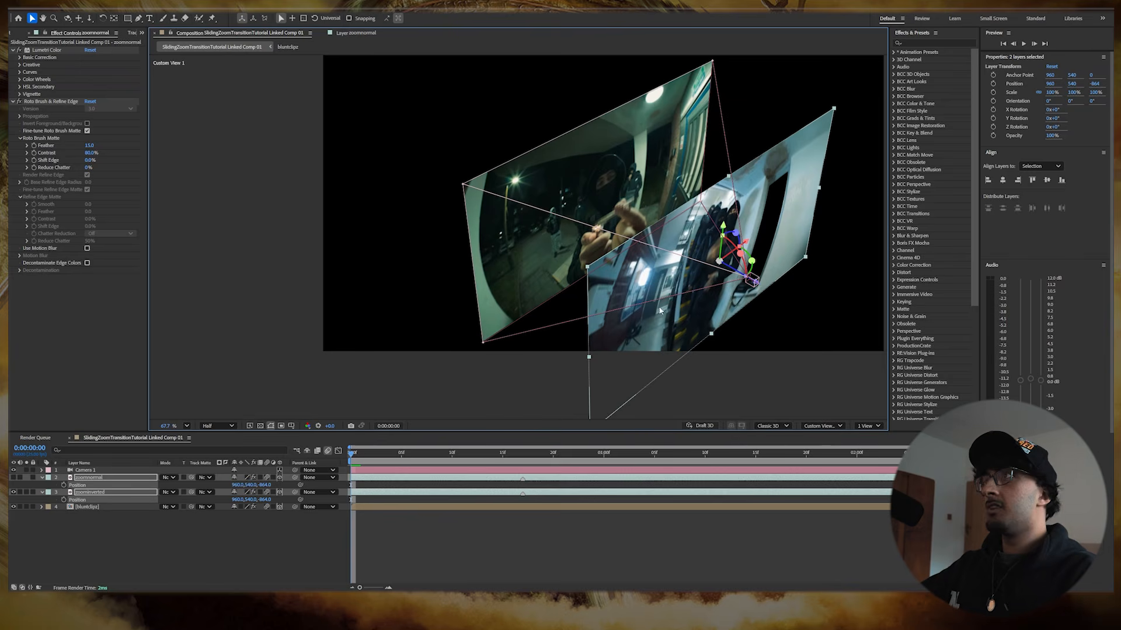
- Return to the Active Camera view and shift both zoom layers to about X 508.5, Y 591.4 so the doorway surrounds the second clip
{"action": "left_click", "coordinate": [836, 426]}
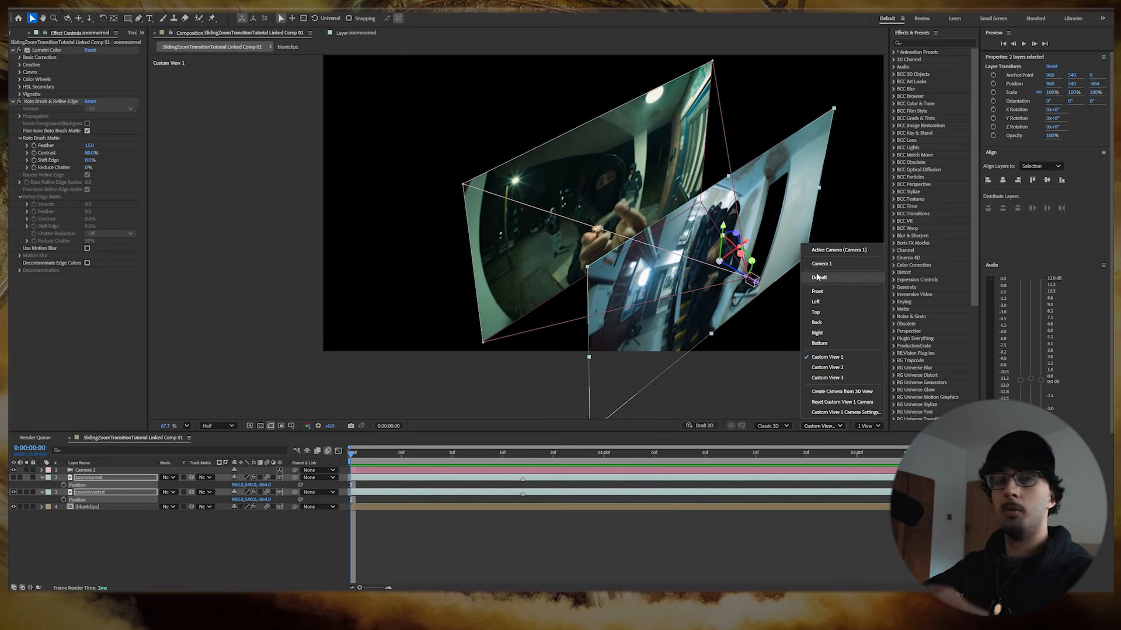
{"action": "left_click", "coordinate": [837, 251]}
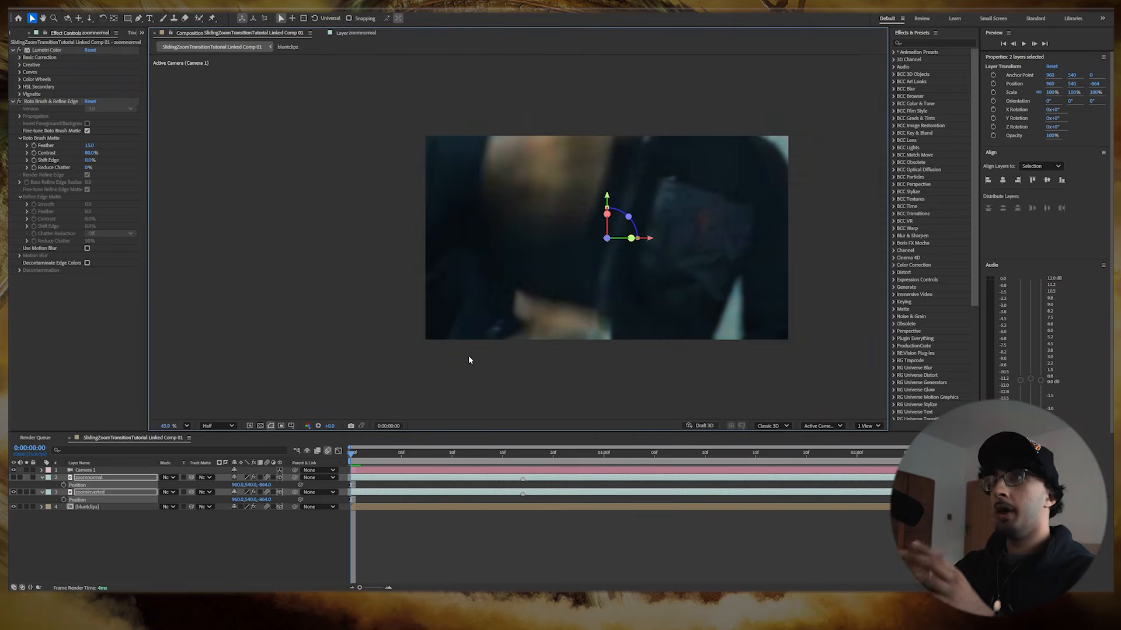
{"action": "left_click_drag", "start_coordinate": [534, 277], "coordinate": [600, 209]}
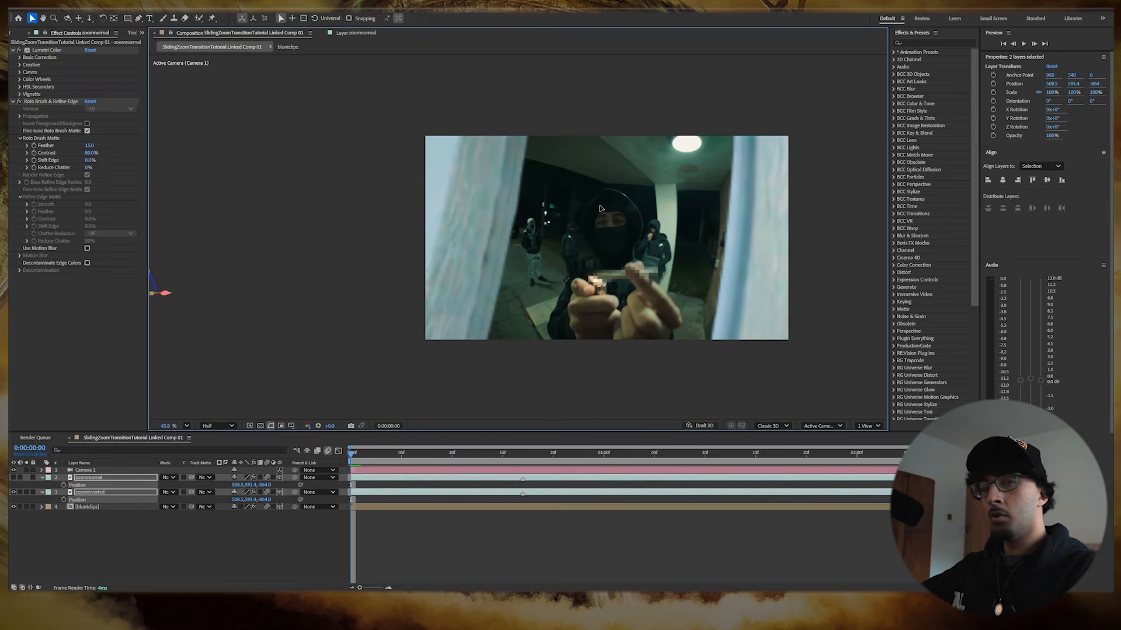
- Dolly the camera in through the doorway at 0:00:00:00 and back out to frame the whole roto clip at 0:00:00:20
{"action": "left_click", "coordinate": [89, 18]}
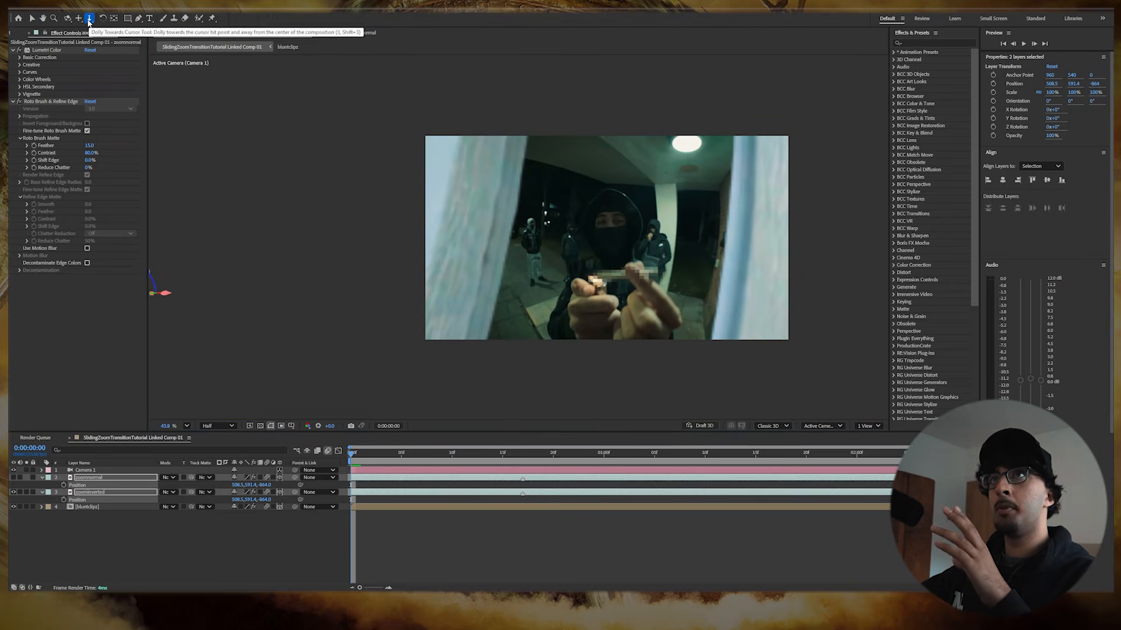
{"action": "left_click_drag", "start_coordinate": [612, 246], "coordinate": [637, 253]}
{"action": "left_click_drag", "start_coordinate": [514, 453], "coordinate": [554, 451]}
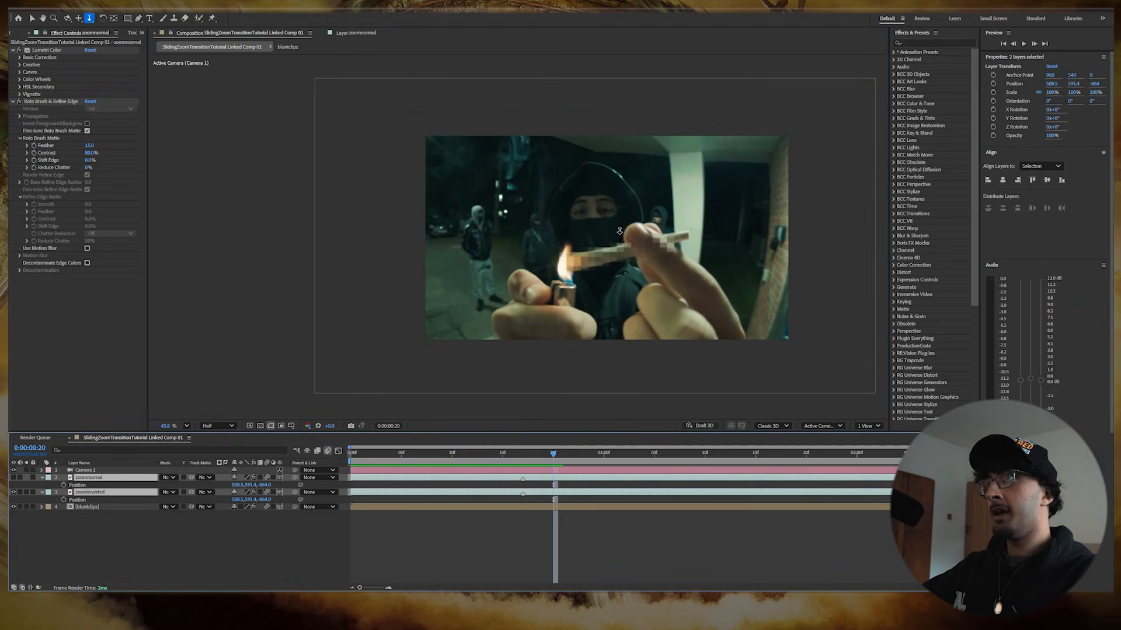
{"action": "left_click_drag", "start_coordinate": [646, 276], "coordinate": [611, 220]}
{"action": "left_click_drag", "start_coordinate": [659, 177], "coordinate": [557, 142]}
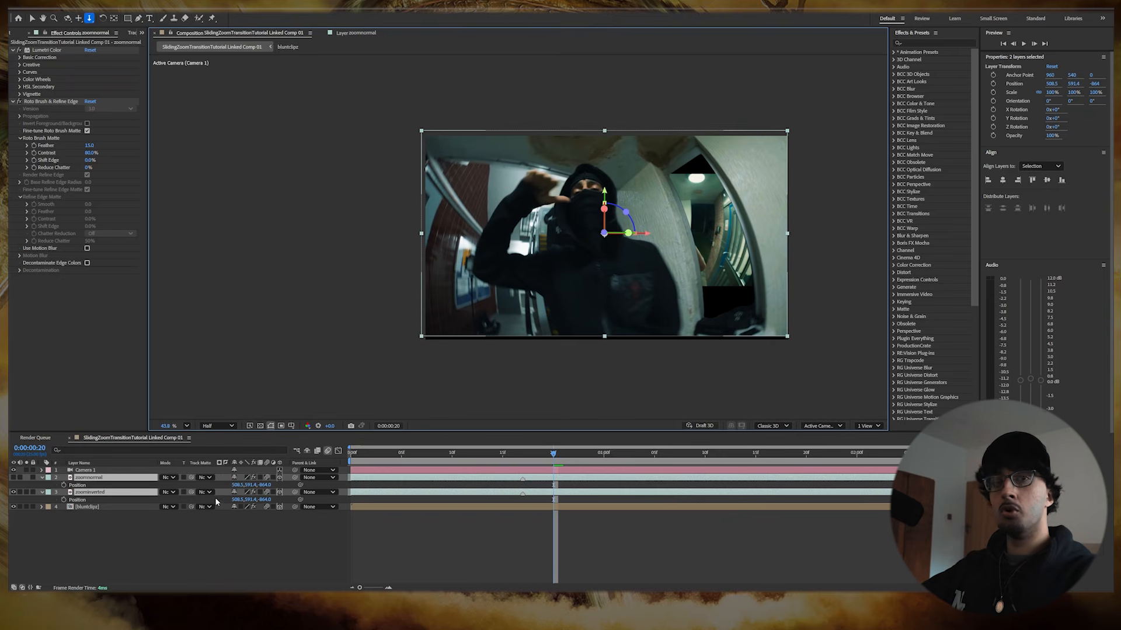
- Expand the camera's Transform properties and check its Point of Interest and Position keyframes
{"action": "left_click", "coordinate": [41, 469]}
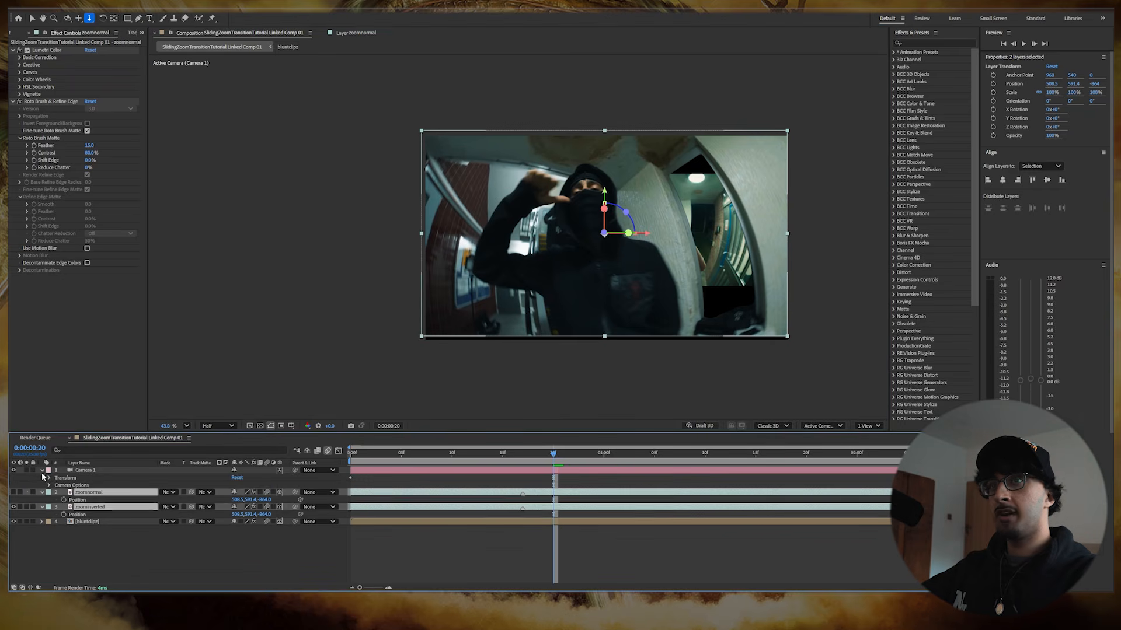
{"action": "left_click", "coordinate": [49, 478]}
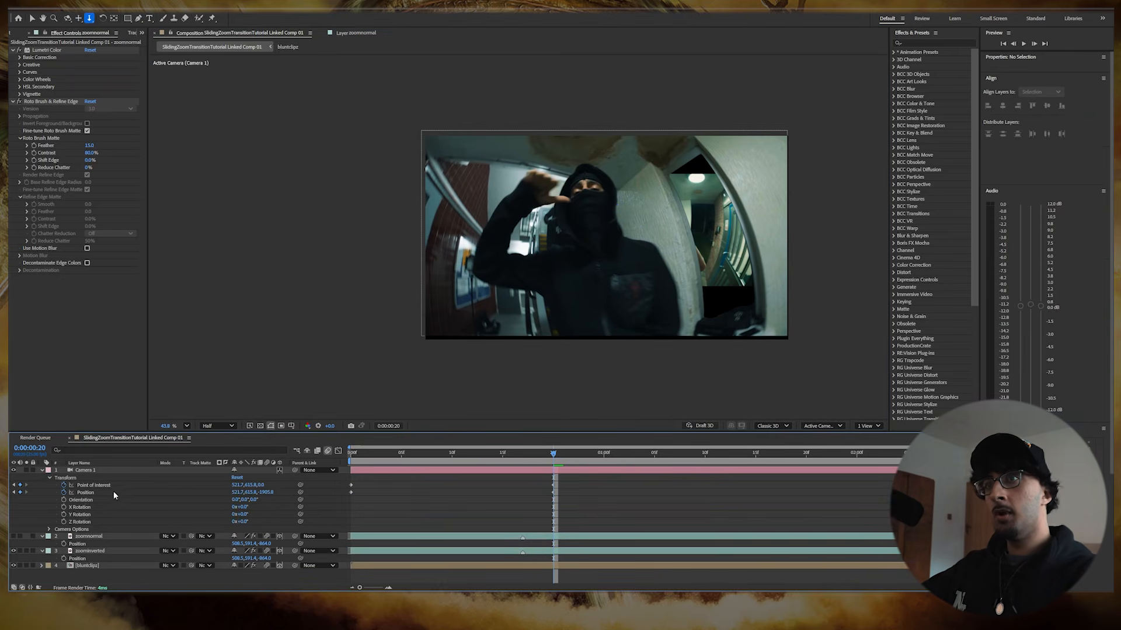
{"action": "left_click_drag", "start_coordinate": [359, 481], "coordinate": [343, 505]}
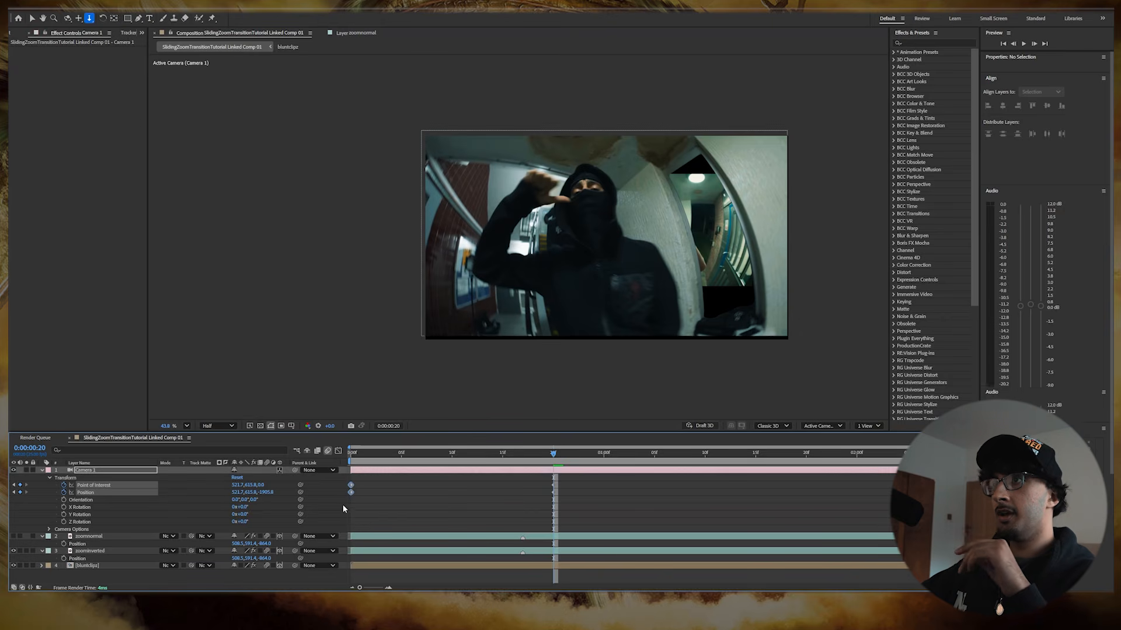
{"action": "key", "text": "space"}
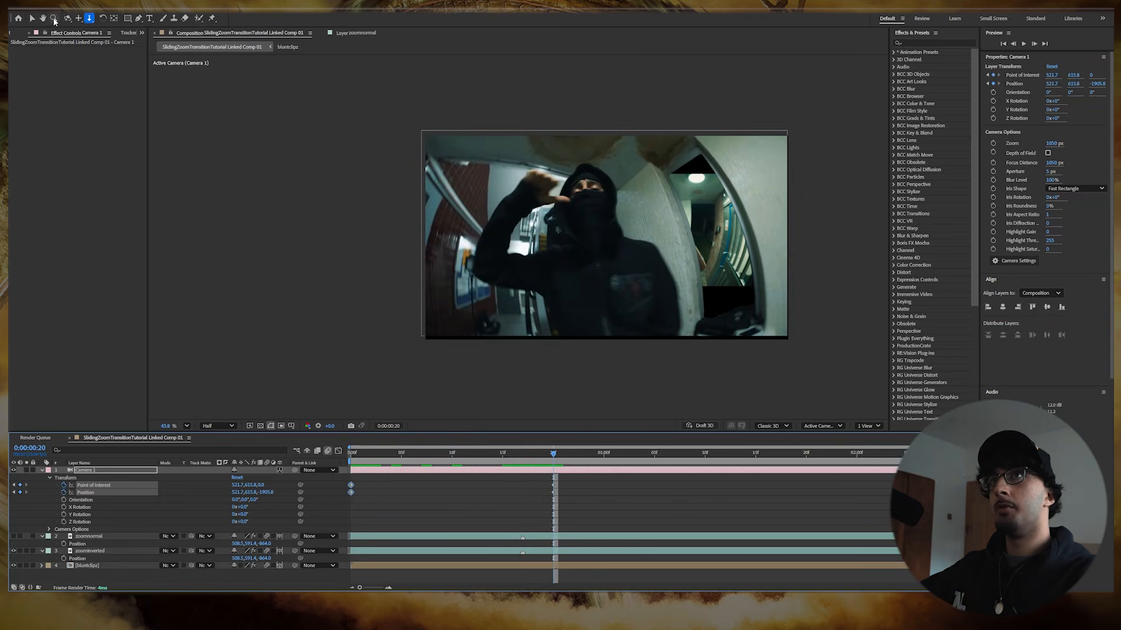
- Pan the camera at 0:00:00:20 so the roto clip fills the frame, and preview the camera move from the start
{"action": "left_click", "coordinate": [78, 18]}
{"action": "left_click_drag", "start_coordinate": [568, 261], "coordinate": [437, 369]}
{"action": "scroll", "coordinate": [574, 269], "scroll_direction": "up", "scroll_amount": 6}
{"action": "scroll", "coordinate": [574, 279], "scroll_direction": "down", "scroll_amount": 5}
{"action": "left_click_drag", "start_coordinate": [414, 243], "coordinate": [515, 170]}
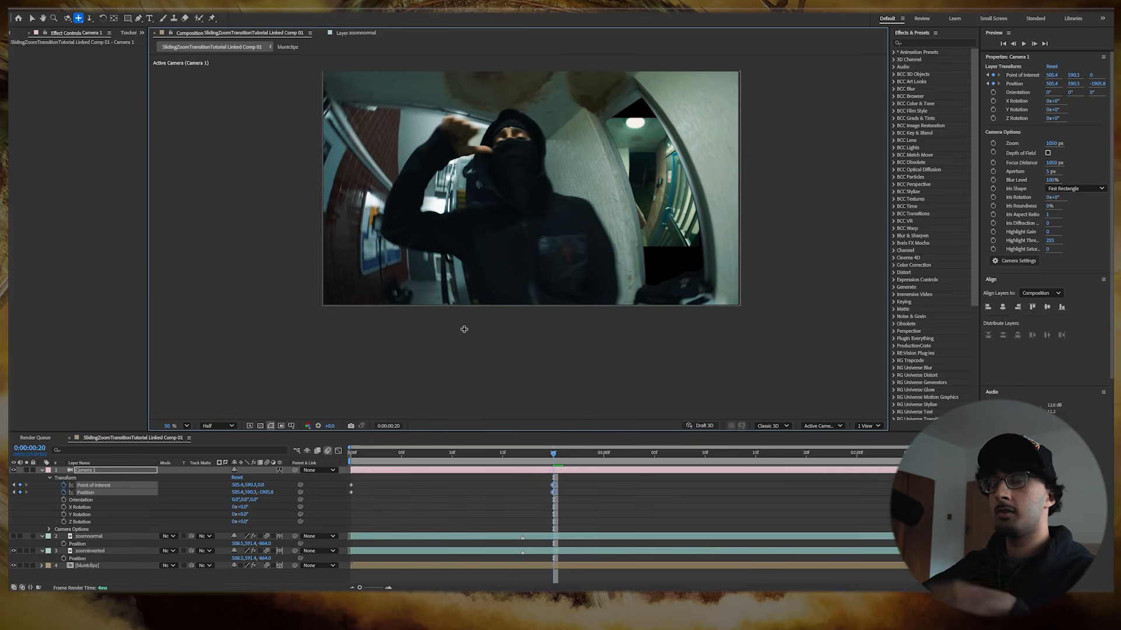
{"action": "key", "text": "Home"}
{"action": "key", "text": "space"}
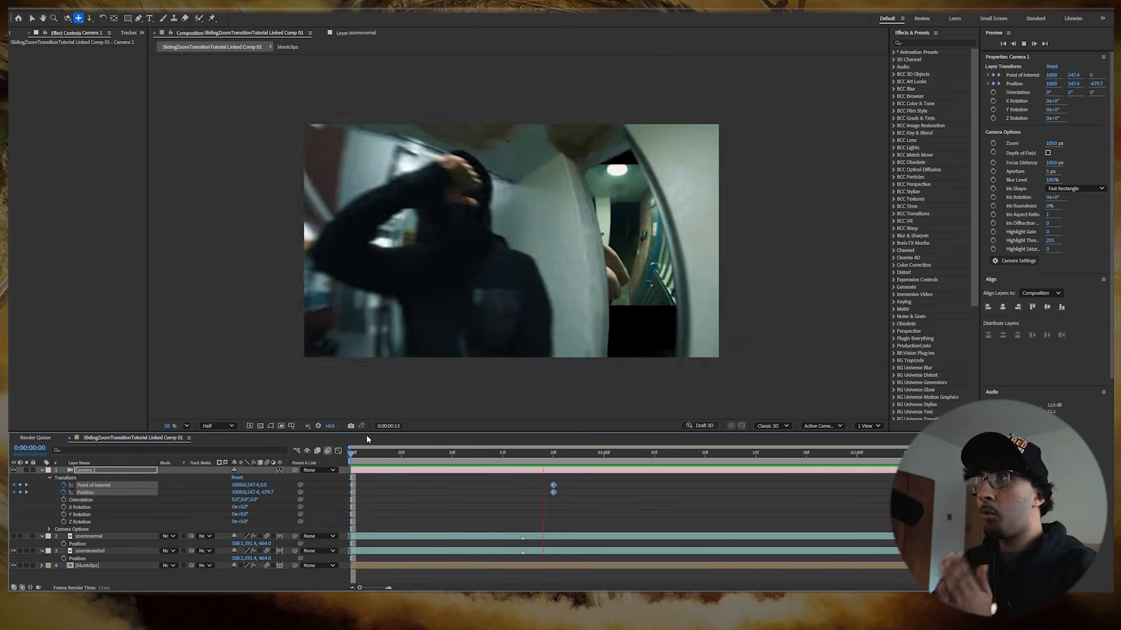
{"action": "left_click_drag", "start_coordinate": [365, 457], "coordinate": [573, 441]}
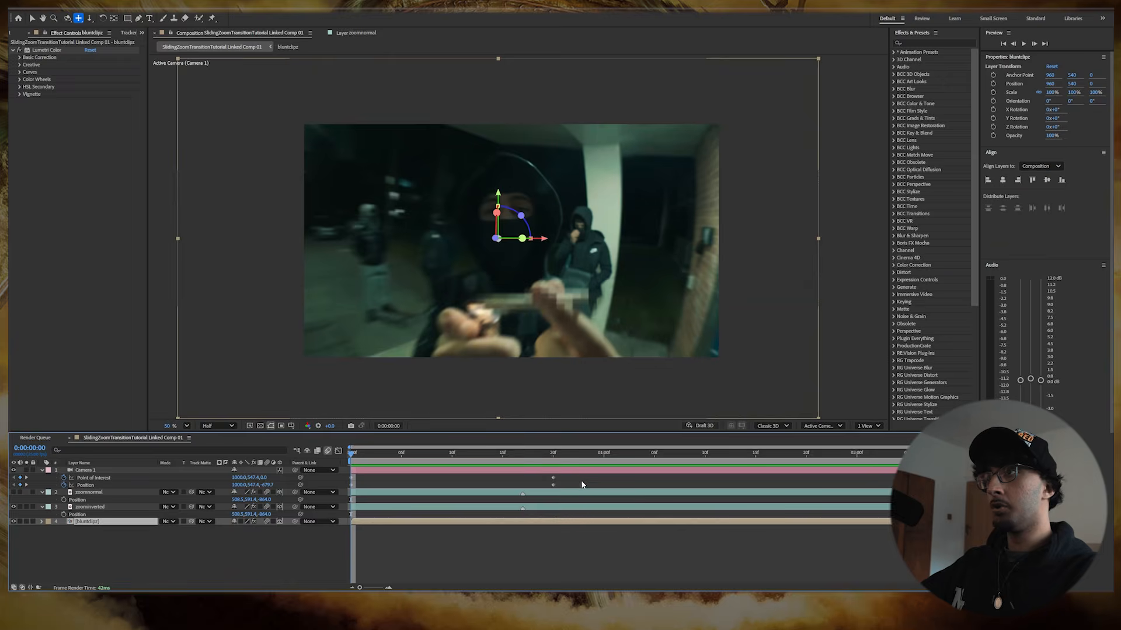
- Shift all the camera keyframes five frames later so they run from 0:00:00:05 to 0:00:01:00
{"action": "left_click_drag", "start_coordinate": [582, 475], "coordinate": [443, 482]}
{"action": "left_click", "coordinate": [390, 454]}
{"action": "left_click_drag", "start_coordinate": [390, 454], "coordinate": [563, 453]}
{"action": "left_click_drag", "start_coordinate": [443, 483], "coordinate": [402, 482]}
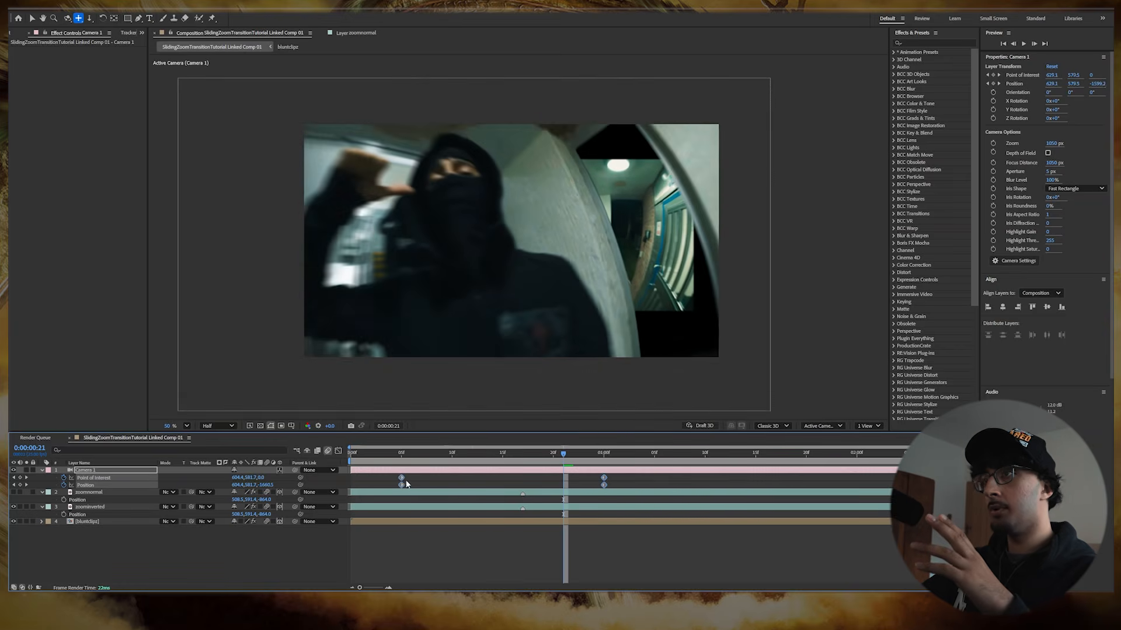
- Apply the Motion Tile effect to the bluntclips layer, with the playhead at 0:00:00:16 where the black gaps show
{"action": "left_click", "coordinate": [344, 451]}
{"action": "left_click_drag", "start_coordinate": [486, 453], "coordinate": [513, 457]}
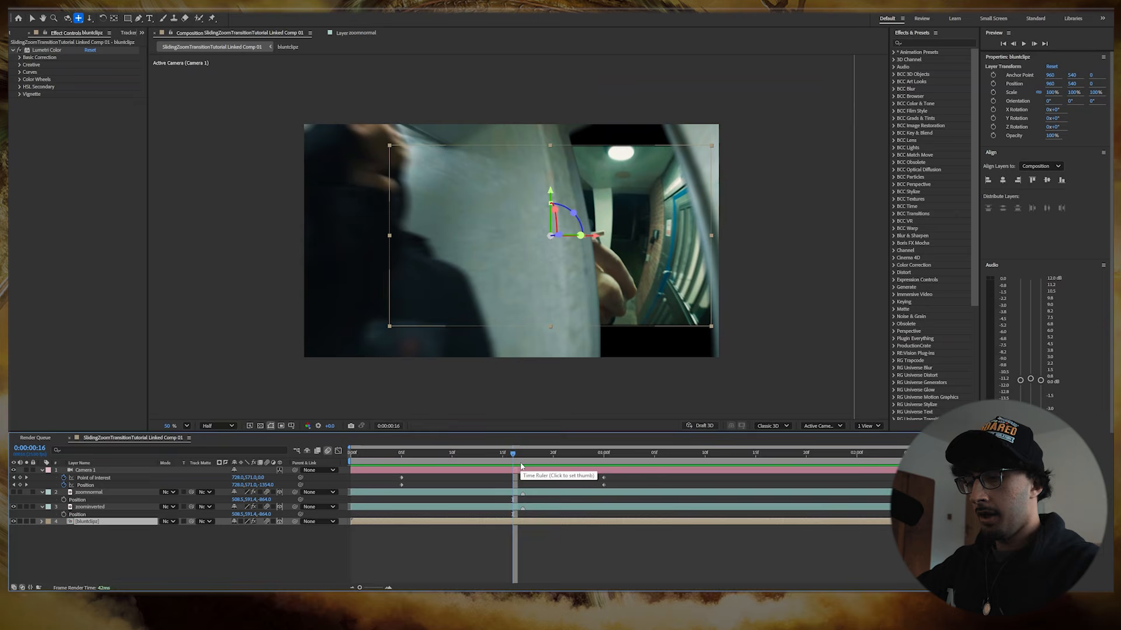
{"action": "key", "text": "ctrl+space"}
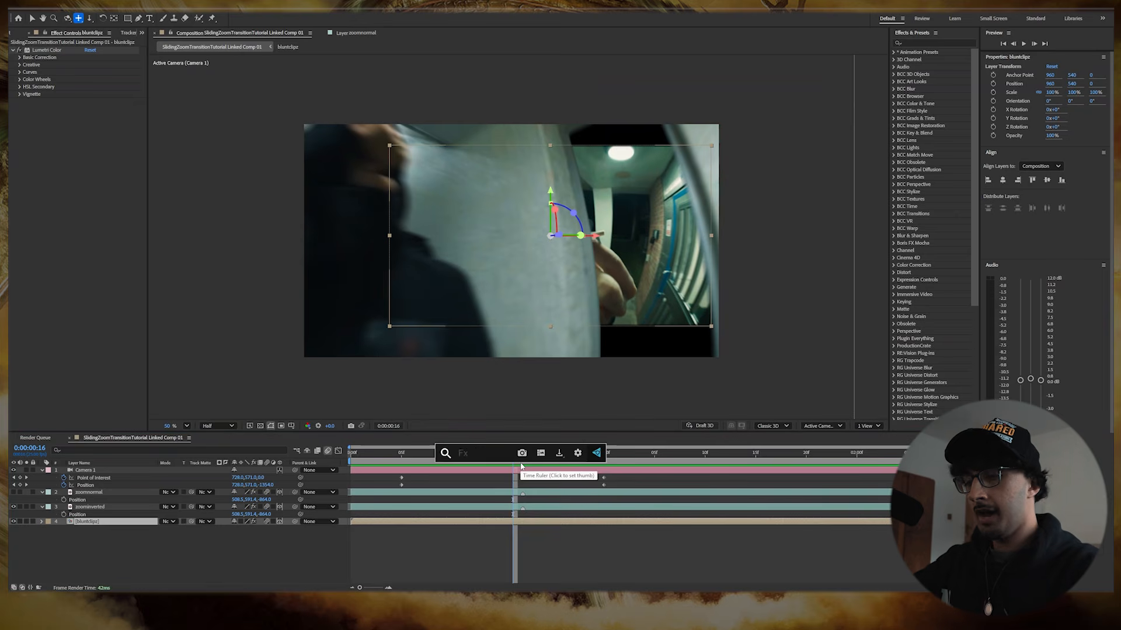
{"action": "type", "text": "motion"}
{"action": "key", "text": "Return"}
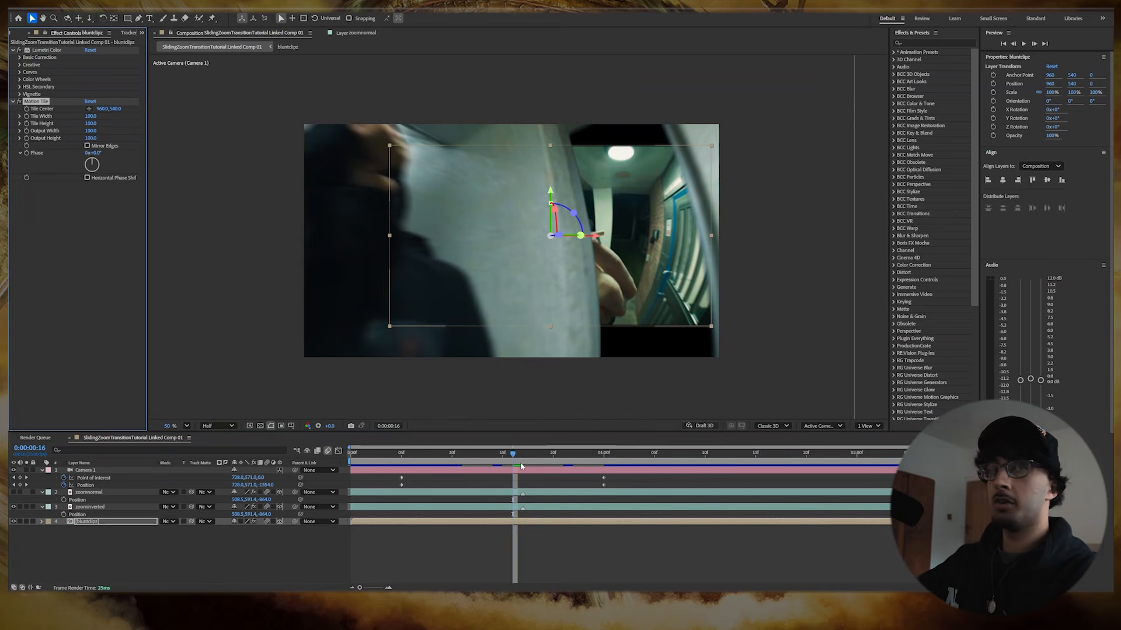
- Set the Motion Tile Output Width to 220 and Output Height to 270, with Mirror Edges enabled
{"action": "left_click_drag", "start_coordinate": [92, 133], "coordinate": [95, 142]}
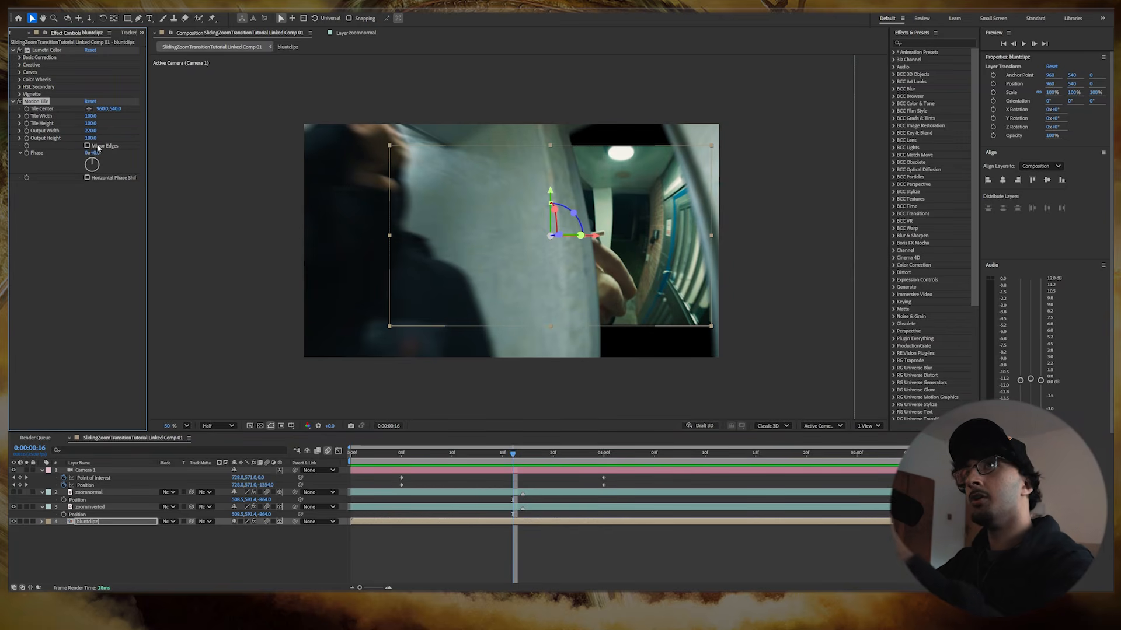
{"action": "left_click_drag", "start_coordinate": [91, 138], "coordinate": [93, 143]}
{"action": "left_click", "coordinate": [88, 146]}
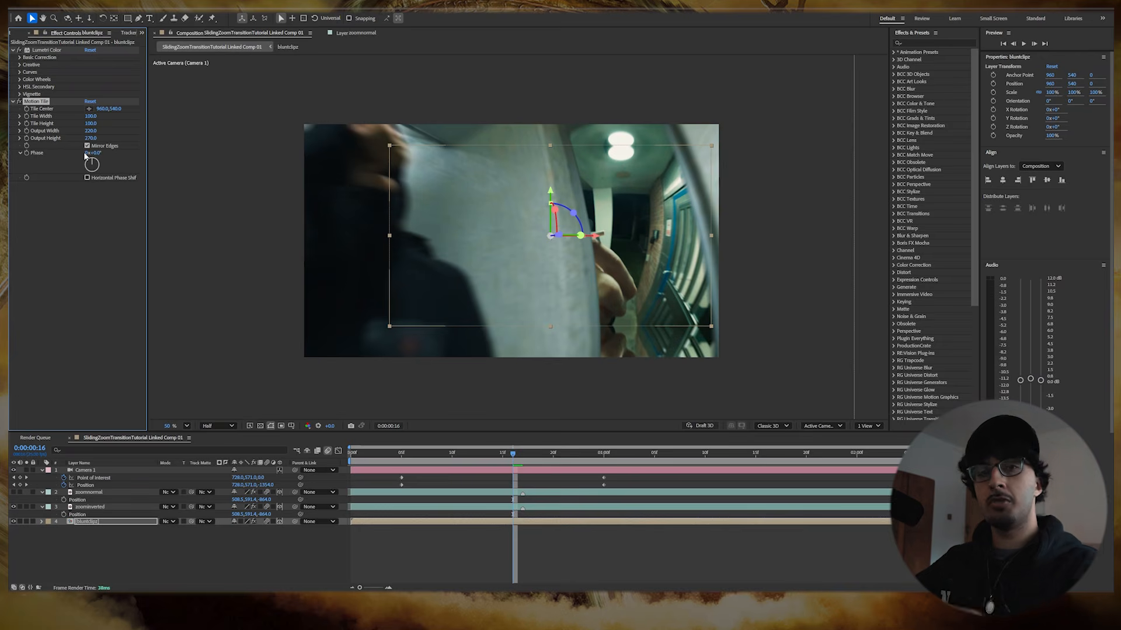
- Compare the tiled background with Mirror Edges off and back on
{"action": "mouse_move", "coordinate": [512, 456]}
{"action": "left_mouse_down"}
{"action": "mouse_move", "coordinate": [465, 463]}
{"action": "mouse_move", "coordinate": [509, 463]}
{"action": "left_mouse_up"}
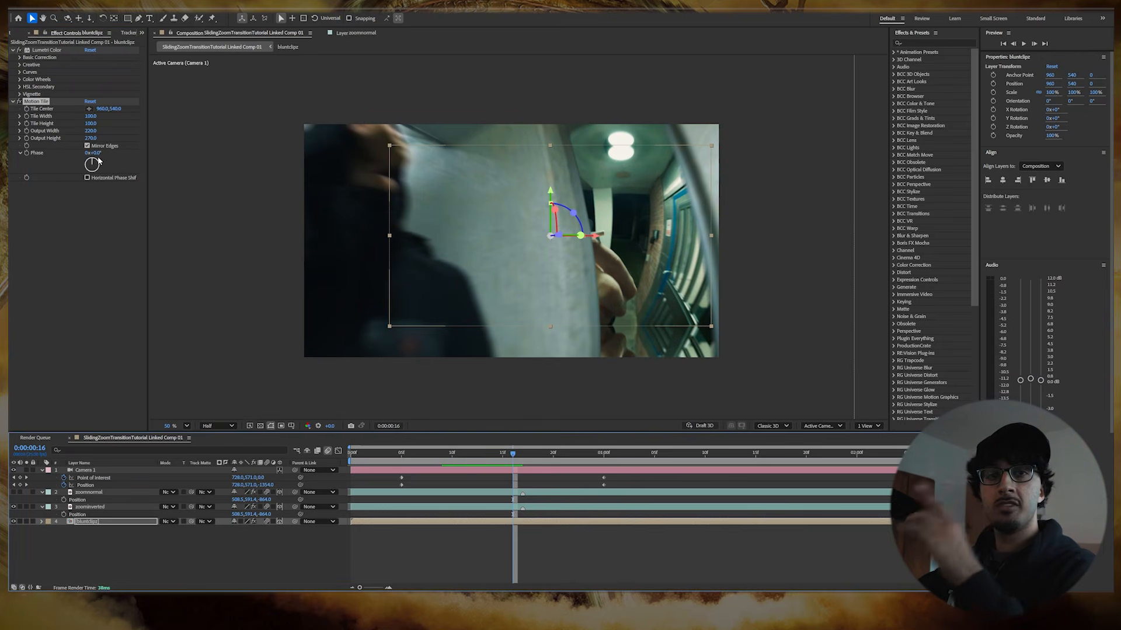
{"action": "left_click", "coordinate": [88, 146]}
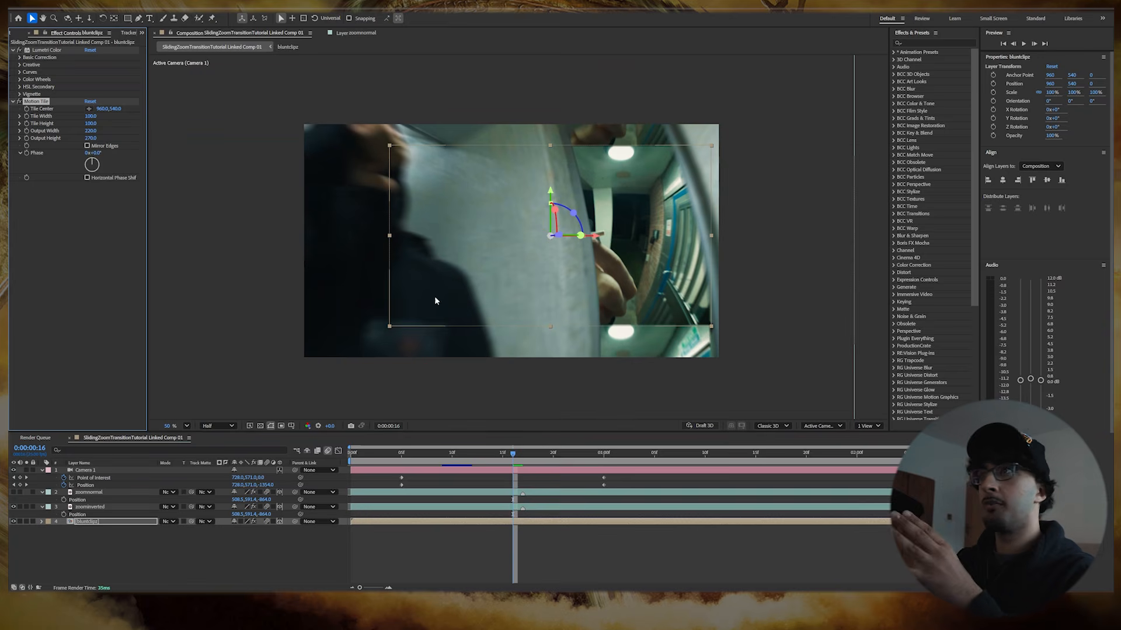
{"action": "left_click", "coordinate": [88, 146]}
{"action": "left_click", "coordinate": [559, 548]}
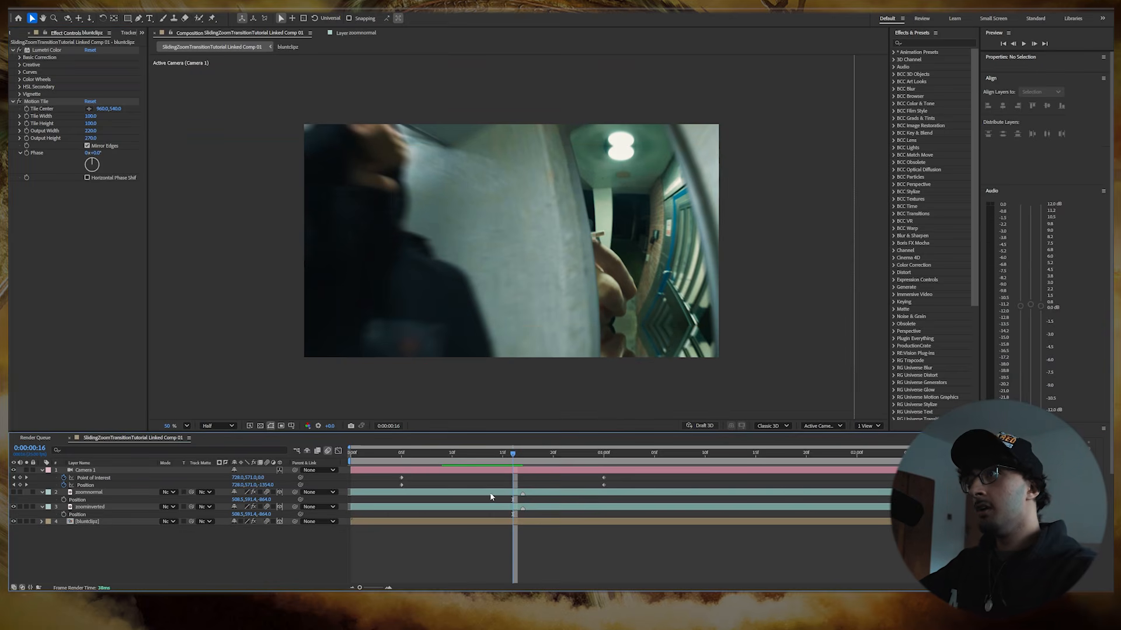
- Apply Easy Ease to all the camera's Point of Interest and Position keyframes and show their curves in the Graph Editor
{"action": "left_click_drag", "start_coordinate": [514, 460], "coordinate": [453, 461]}
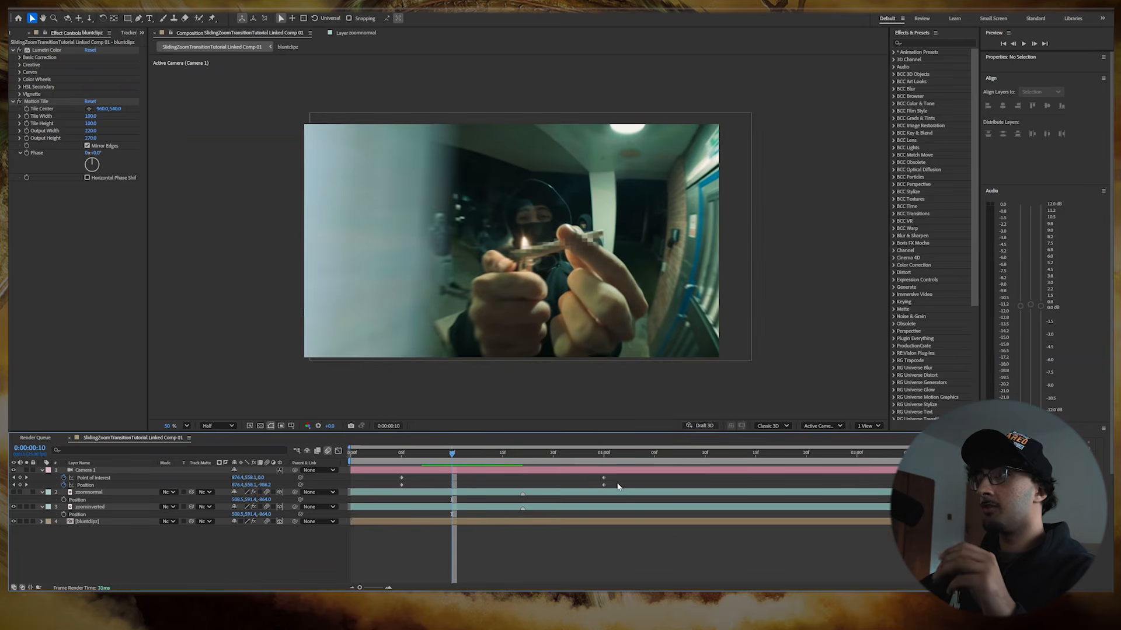
{"action": "left_click_drag", "start_coordinate": [622, 474], "coordinate": [391, 490]}
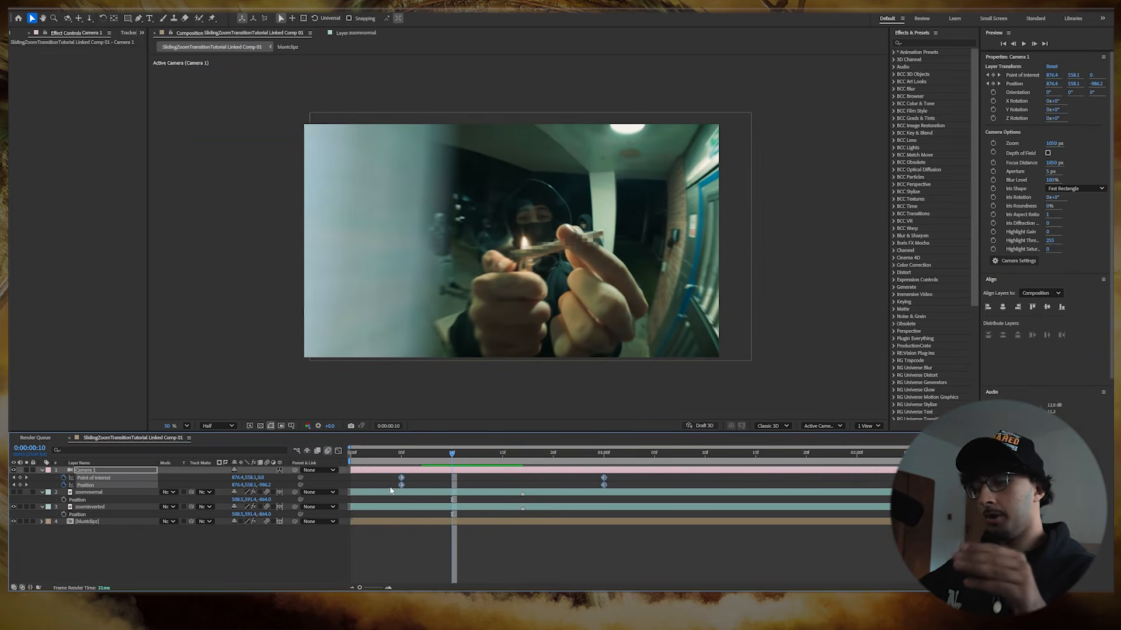
{"action": "key", "text": "F9"}
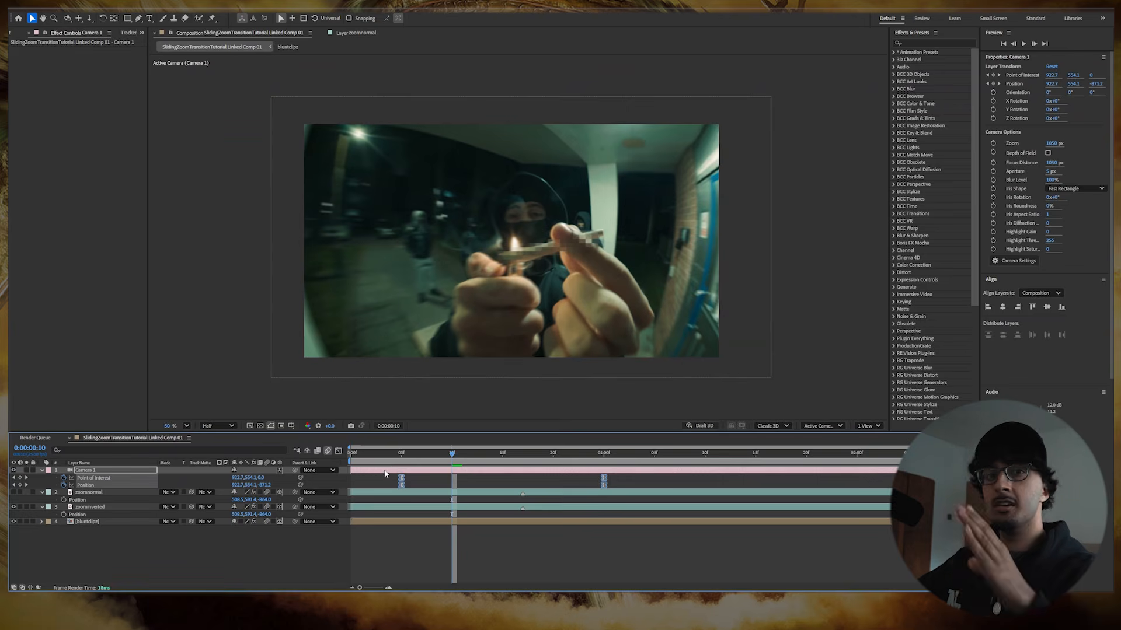
{"action": "left_click", "coordinate": [338, 451]}
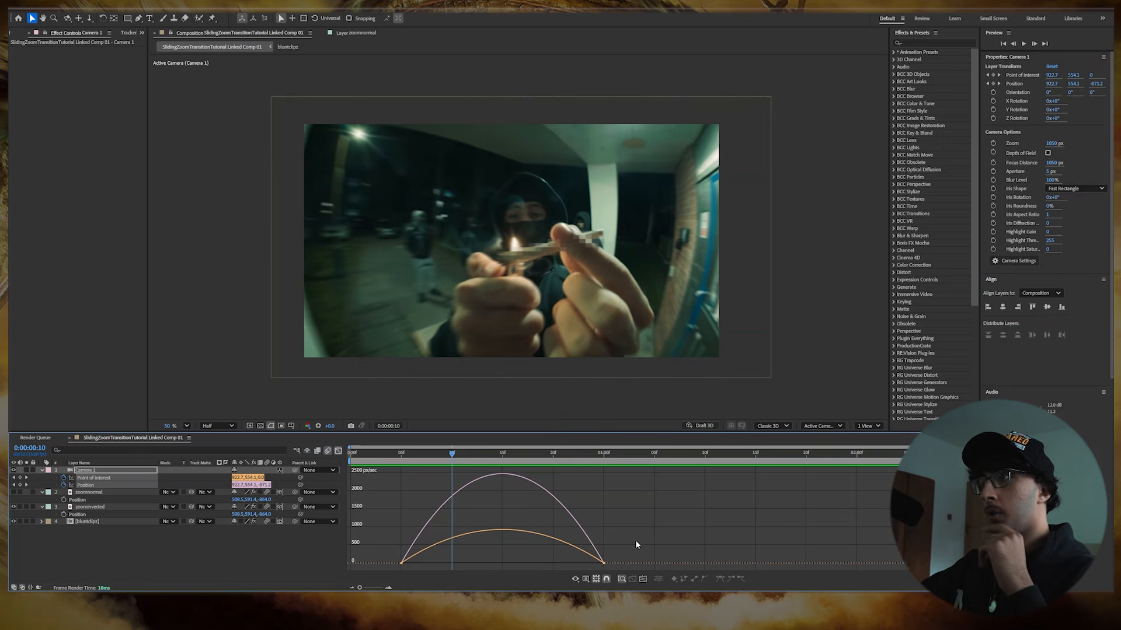
- Lengthen the incoming ease of the camera's end keyframes so the speed curves peak early and slow down gradually
{"action": "left_click_drag", "start_coordinate": [649, 530], "coordinate": [575, 578]}
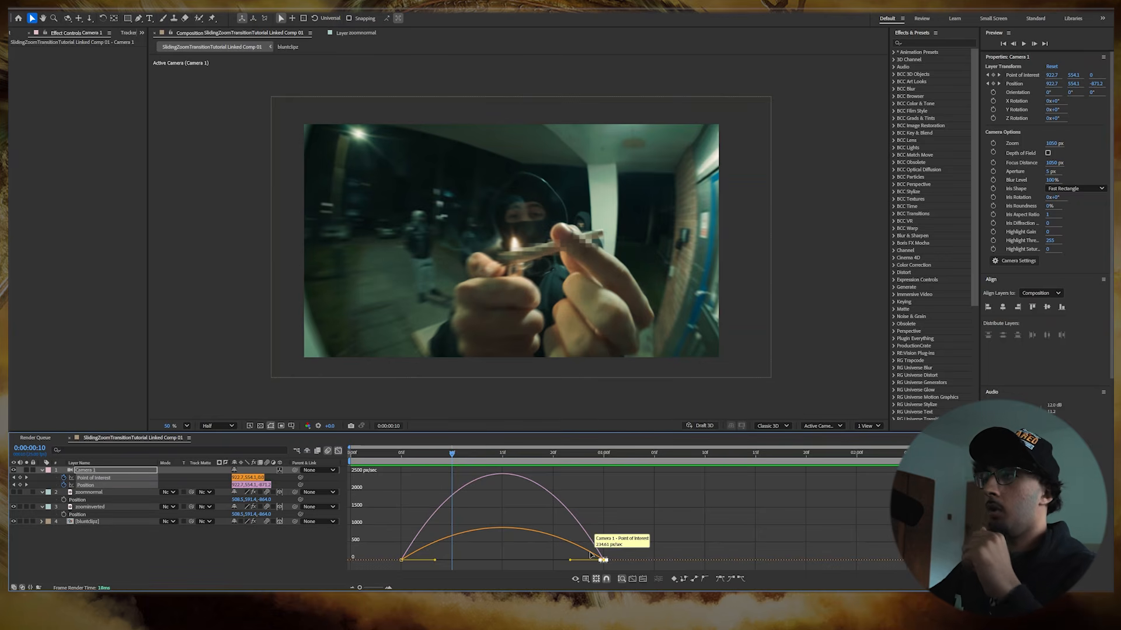
{"action": "left_click_drag", "start_coordinate": [663, 506], "coordinate": [583, 562]}
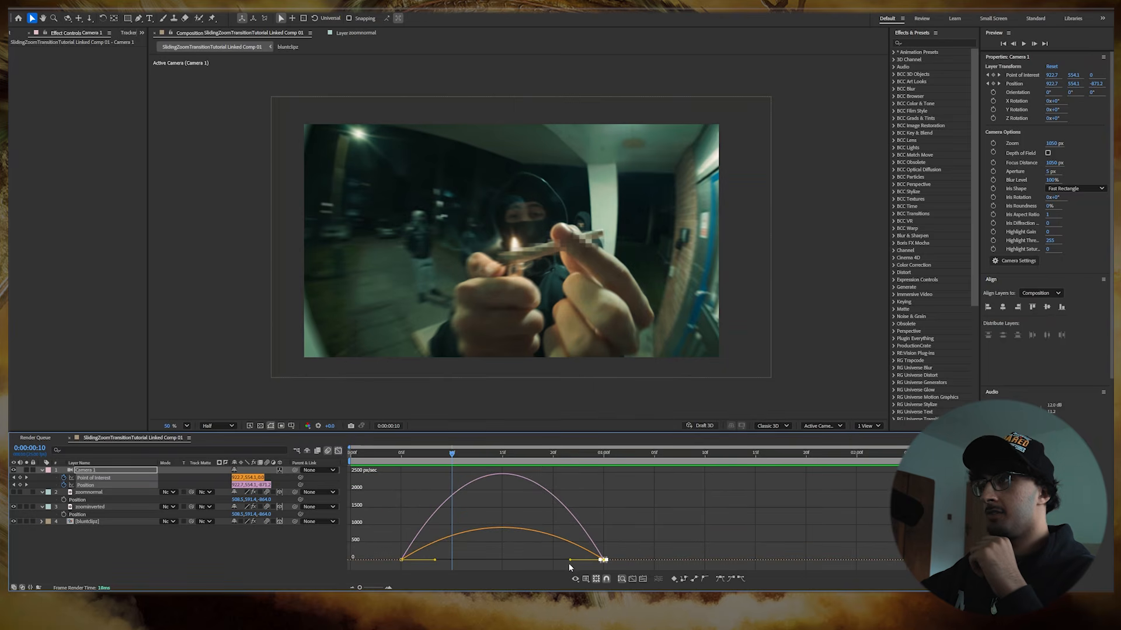
{"action": "left_click_drag", "start_coordinate": [570, 560], "coordinate": [502, 562]}
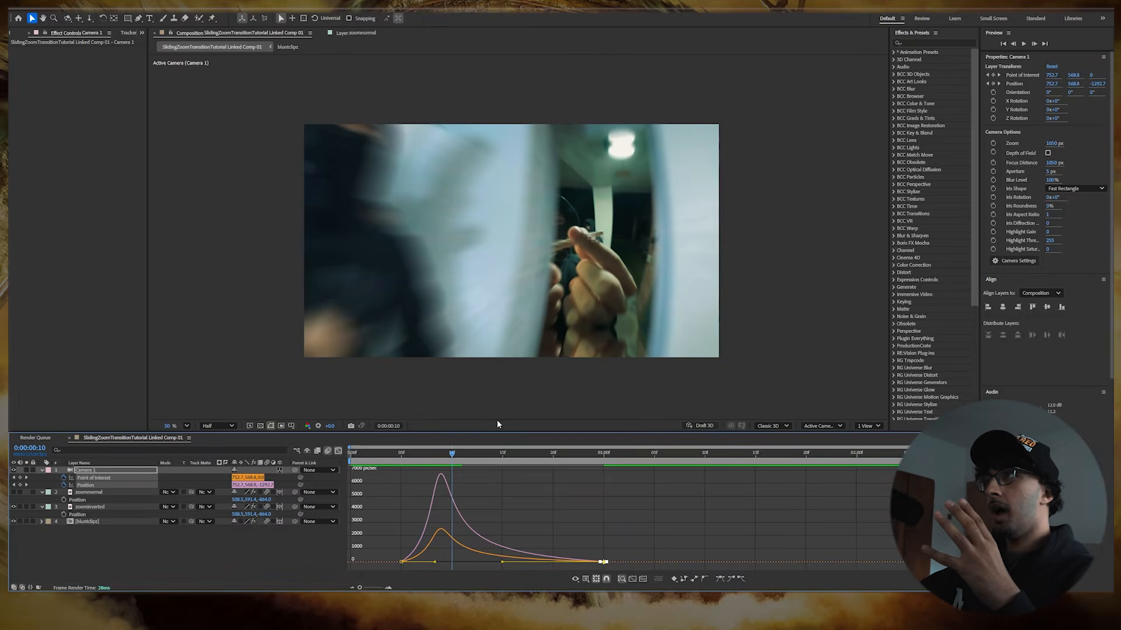
- Preview the reshaped camera move through the doorway
{"action": "mouse_move", "coordinate": [459, 455]}
{"action": "left_mouse_down"}
{"action": "mouse_move", "coordinate": [480, 454]}
{"action": "mouse_move", "coordinate": [431, 454]}
{"action": "mouse_move", "coordinate": [405, 470]}
{"action": "mouse_move", "coordinate": [472, 454]}
{"action": "left_mouse_up"}
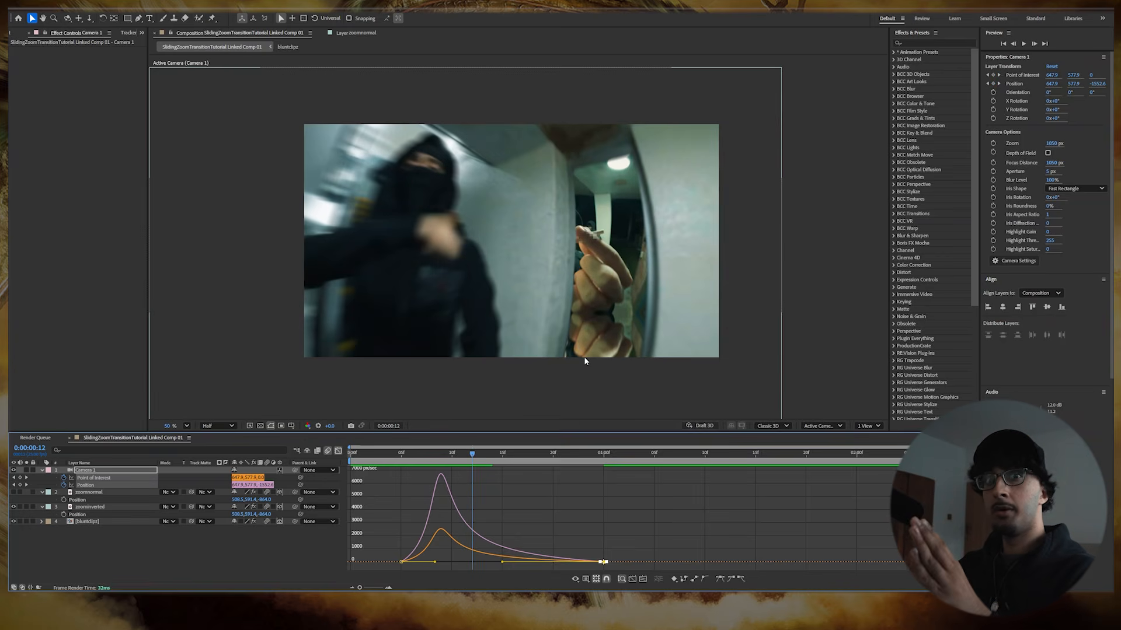
{"action": "key", "text": "space"}
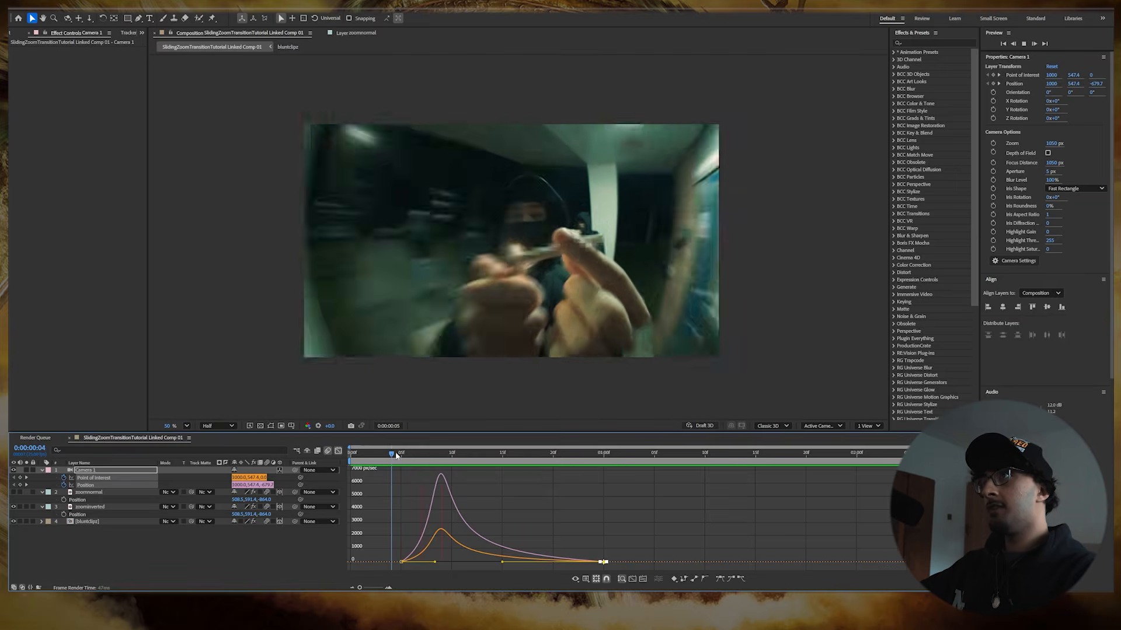
{"action": "key", "text": "space"}
{"action": "key", "text": "space"}
{"action": "key", "text": "space"}
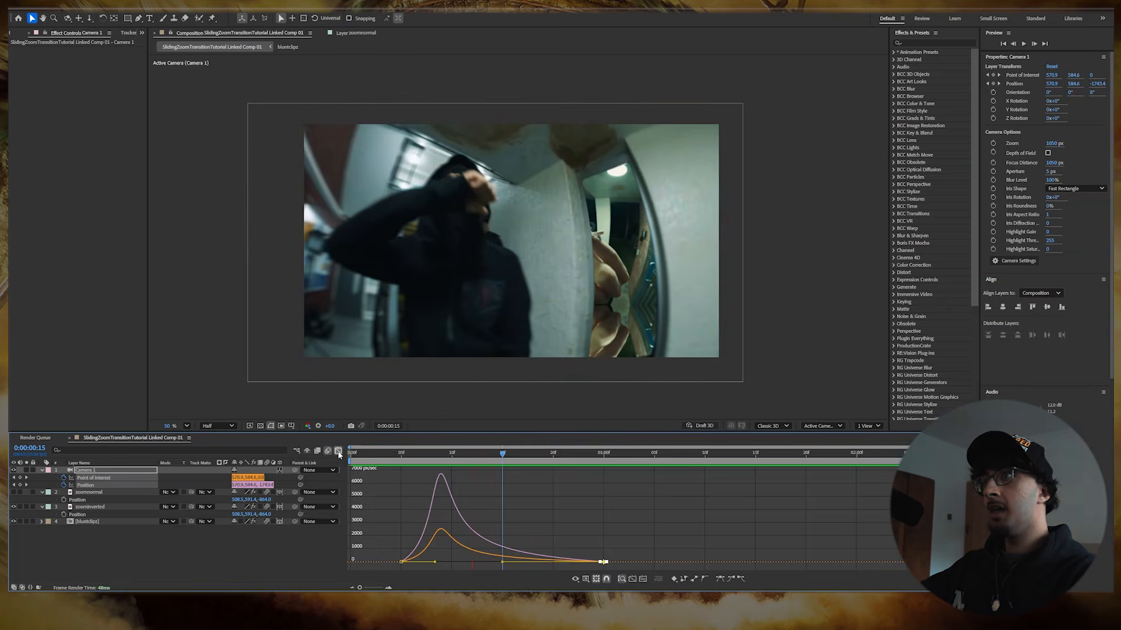
- Leave the Graph Editor and move the camera's end keyframes to about 0:00:01:06, then play back the slower move
{"action": "key", "text": "shift+F3"}
{"action": "left_click_drag", "start_coordinate": [605, 480], "coordinate": [664, 481]}
{"action": "left_click_drag", "start_coordinate": [560, 467], "coordinate": [371, 467]}
{"action": "key", "text": "space"}
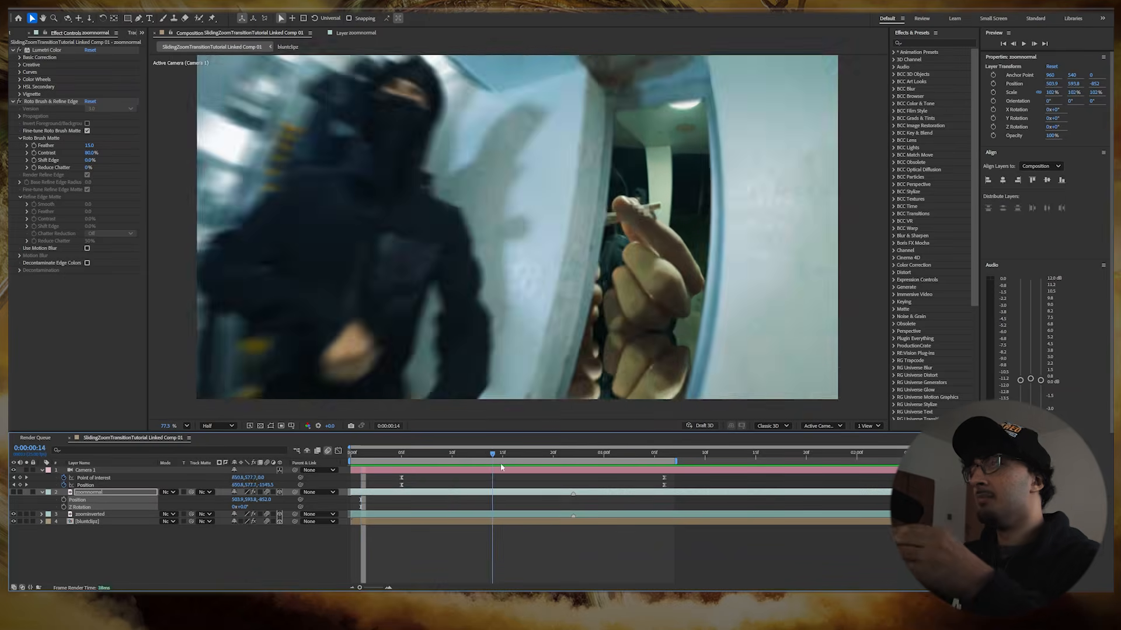
- Review the transition between about 0:00:00:11 and 0:00:00:23, checking the doorway without the door layer
{"action": "left_click", "coordinate": [581, 462]}
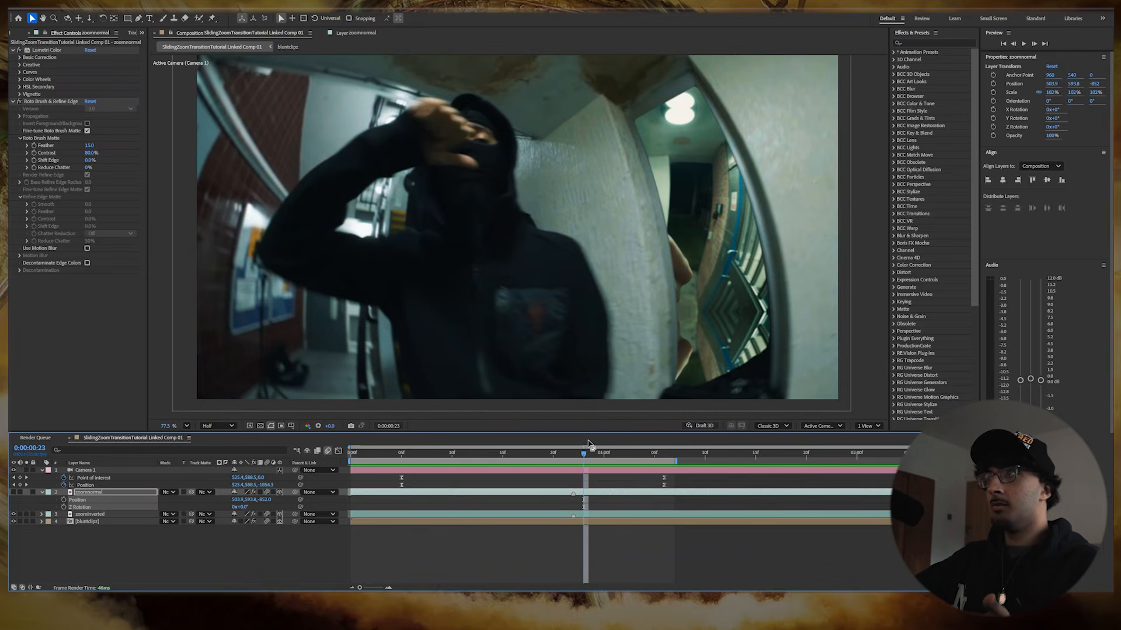
{"action": "key", "text": "space"}
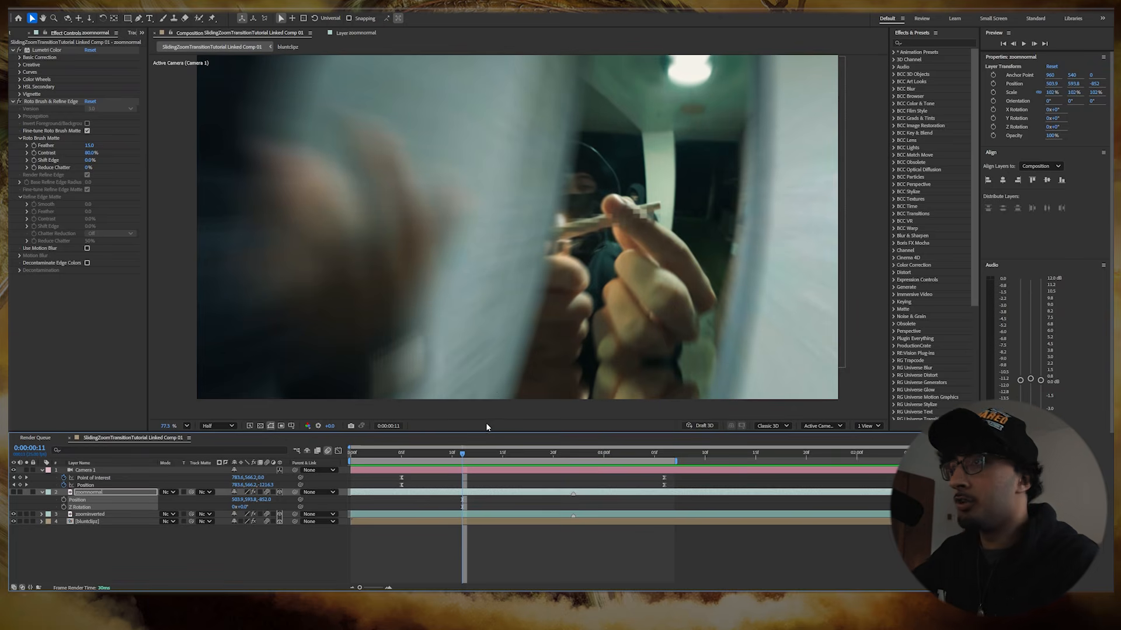
{"action": "key", "text": "space"}
{"action": "key", "text": "space"}
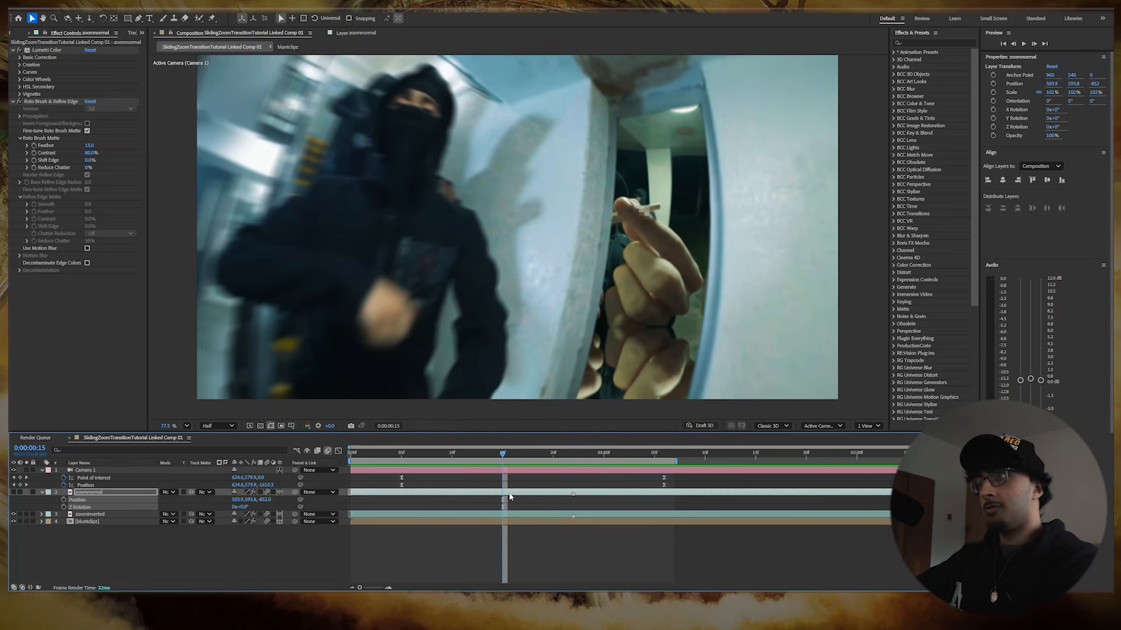
{"action": "left_click", "coordinate": [518, 456]}
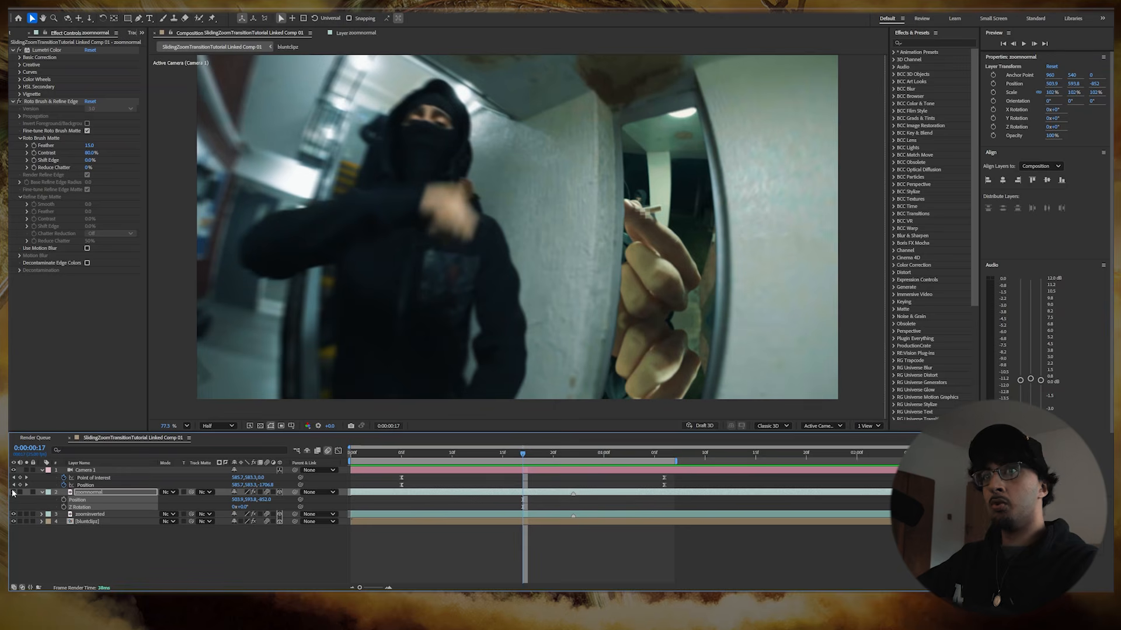
- Make the zoomnormal door layer visible and place the playhead at 0:00:00:19
{"action": "left_click", "coordinate": [13, 493]}
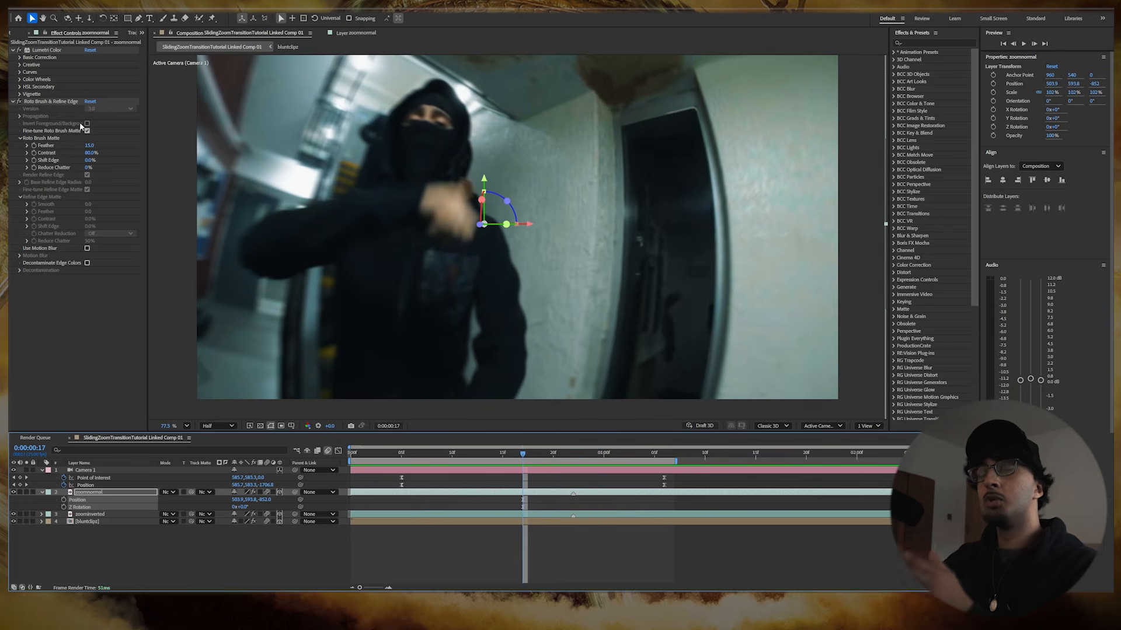
{"action": "key", "text": "space"}
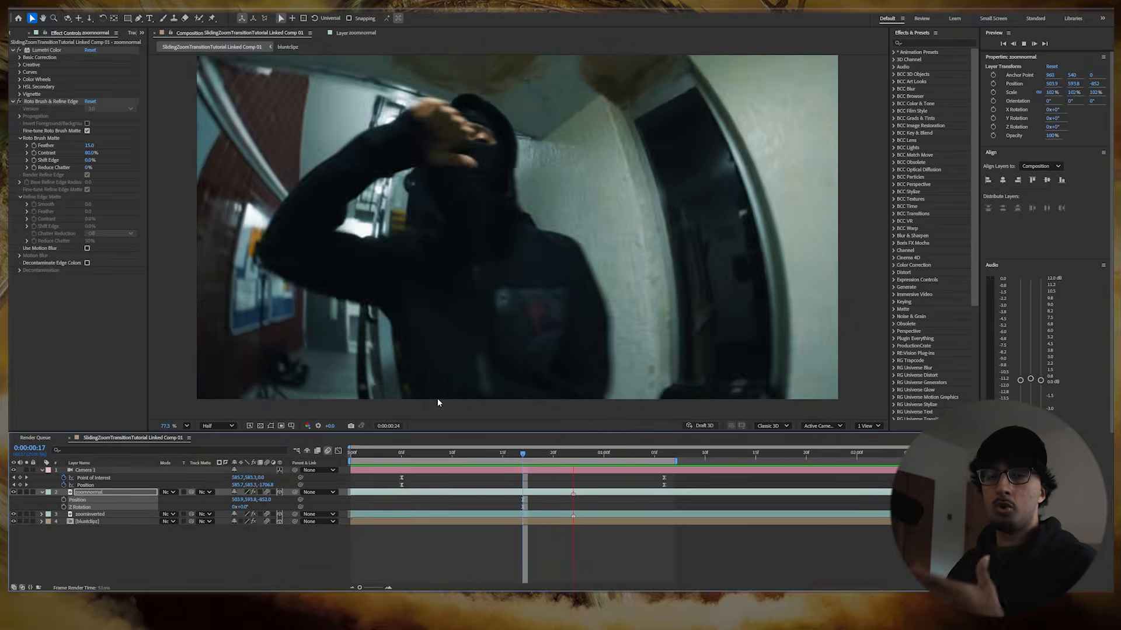
{"action": "mouse_move", "coordinate": [522, 454]}
{"action": "left_mouse_down"}
{"action": "mouse_move", "coordinate": [645, 454]}
{"action": "mouse_move", "coordinate": [402, 455]}
{"action": "mouse_move", "coordinate": [542, 455]}
{"action": "left_mouse_up"}
- Try sliding the zoomnormal door layer aside in the composition, and undo the move
{"action": "left_click_drag", "start_coordinate": [709, 287], "coordinate": [621, 205]}
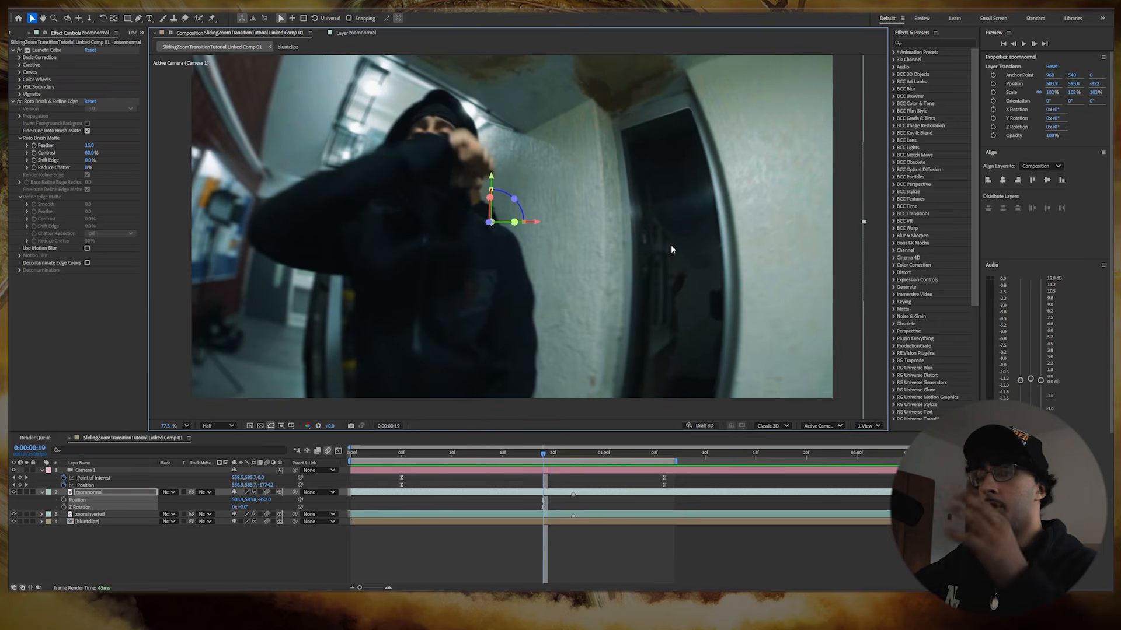
{"action": "key", "text": "ctrl+z"}
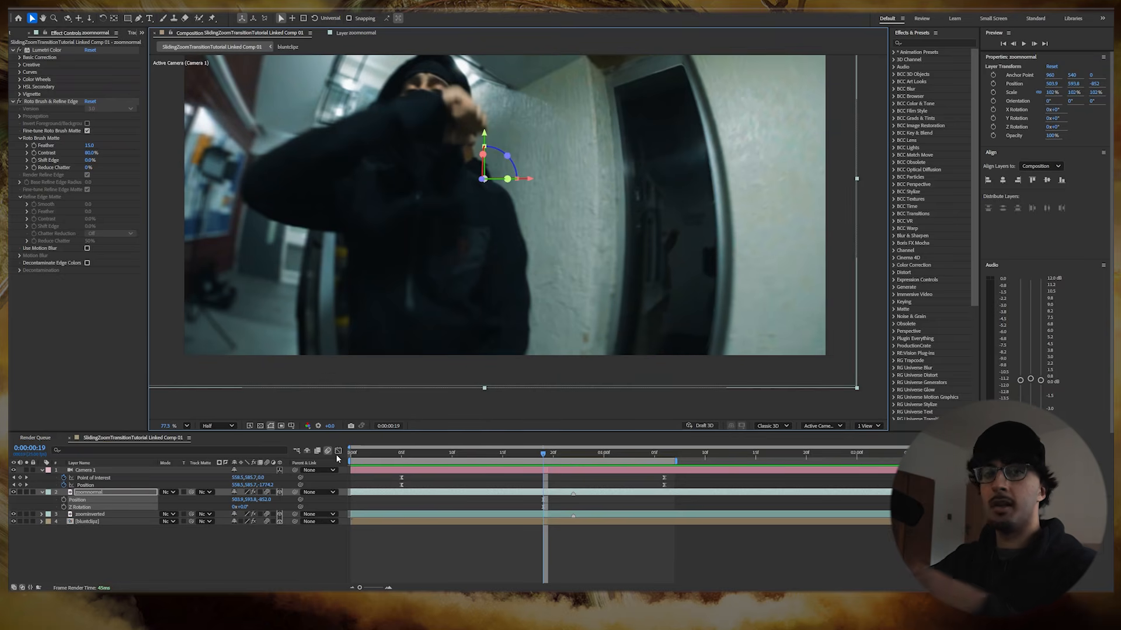
{"action": "left_click_drag", "start_coordinate": [693, 181], "coordinate": [600, 236]}
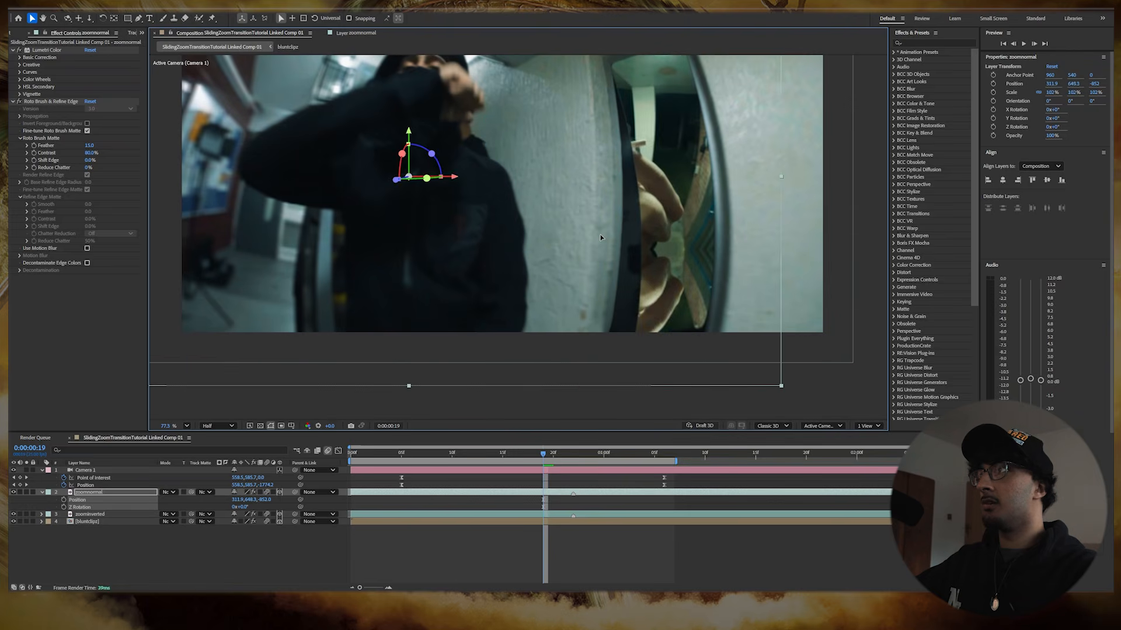
{"action": "key", "text": "ctrl+z"}
- Start Position and Z Rotation keyframes on the zoomnormal layer at 0:00:00:19 and check both properties
{"action": "left_click", "coordinate": [64, 506]}
{"action": "left_click", "coordinate": [64, 499]}
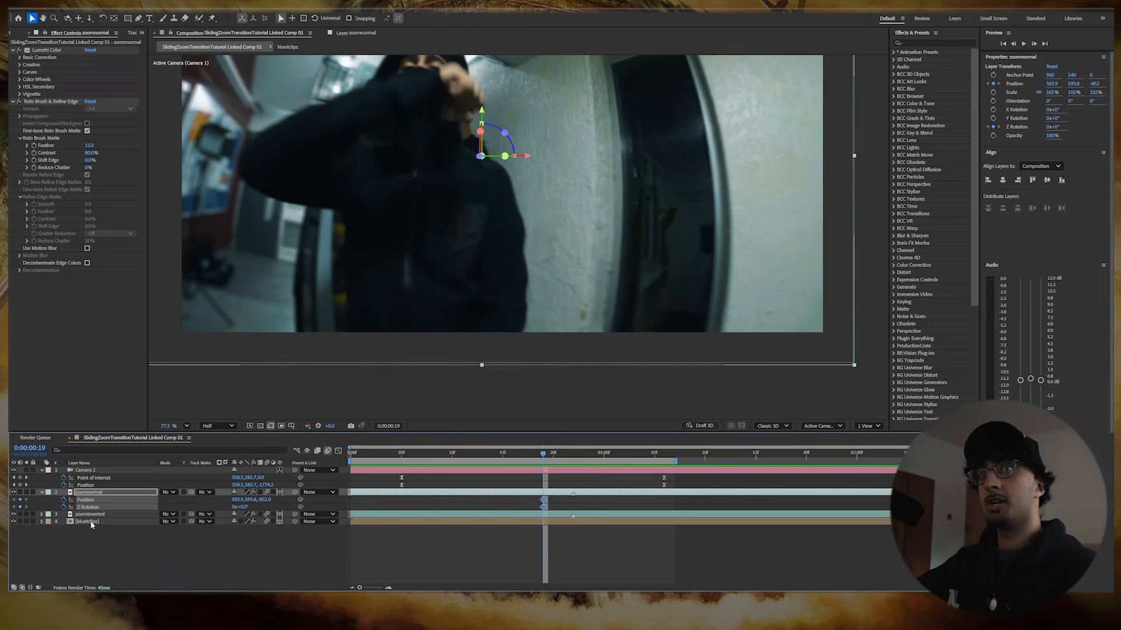
{"action": "left_click", "coordinate": [96, 540]}
{"action": "left_click", "coordinate": [91, 493]}
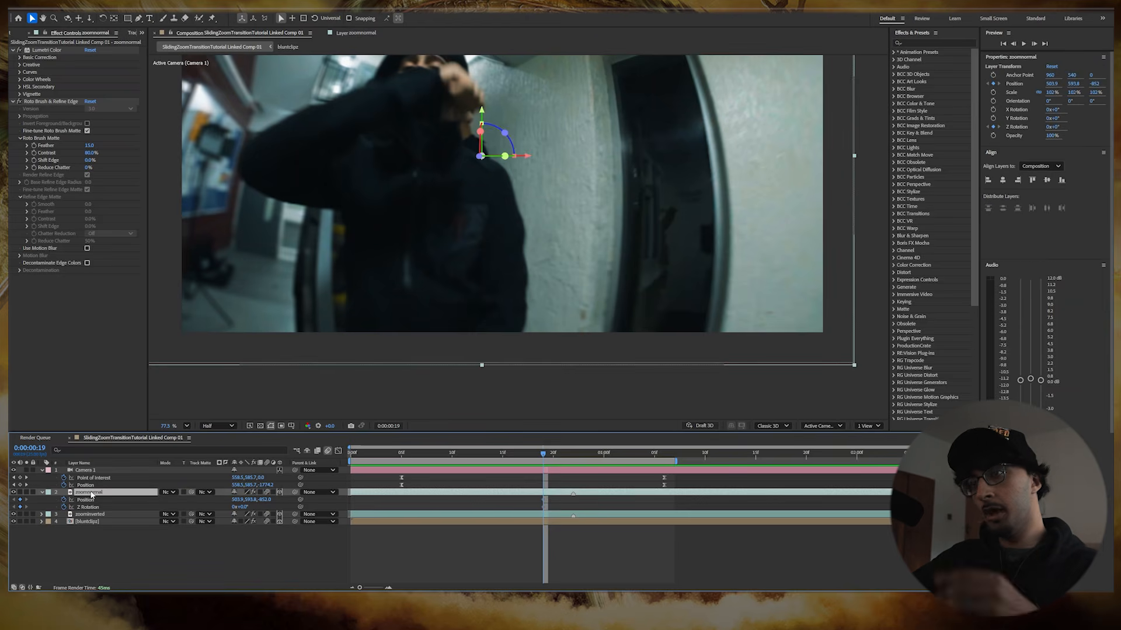
{"action": "key", "text": "u"}
{"action": "key", "text": "p"}
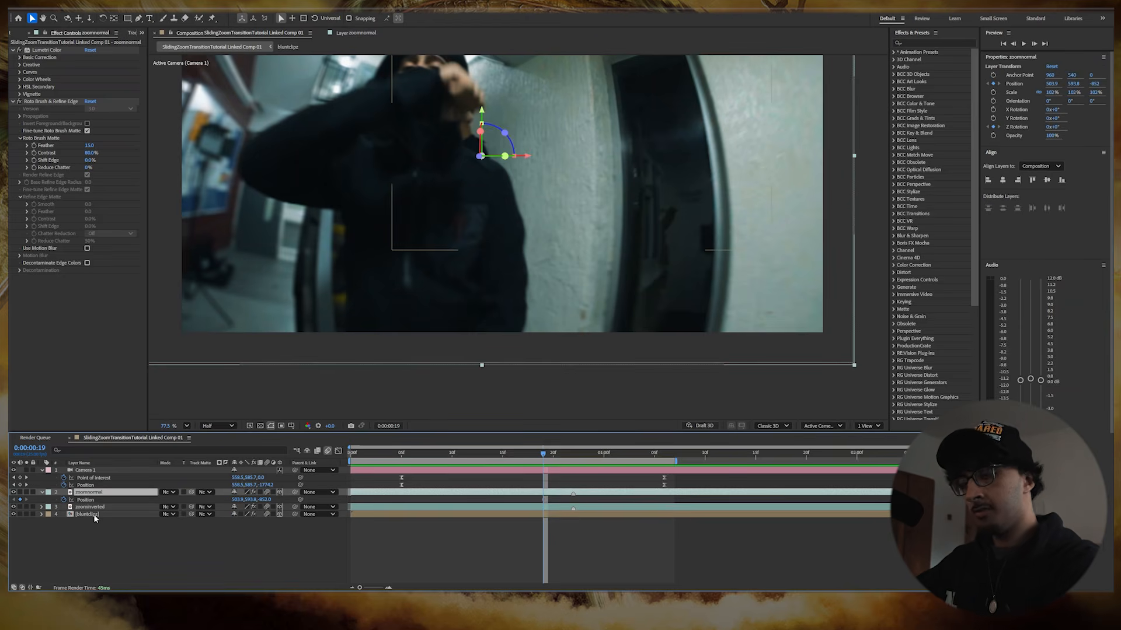
{"action": "key", "text": "r"}
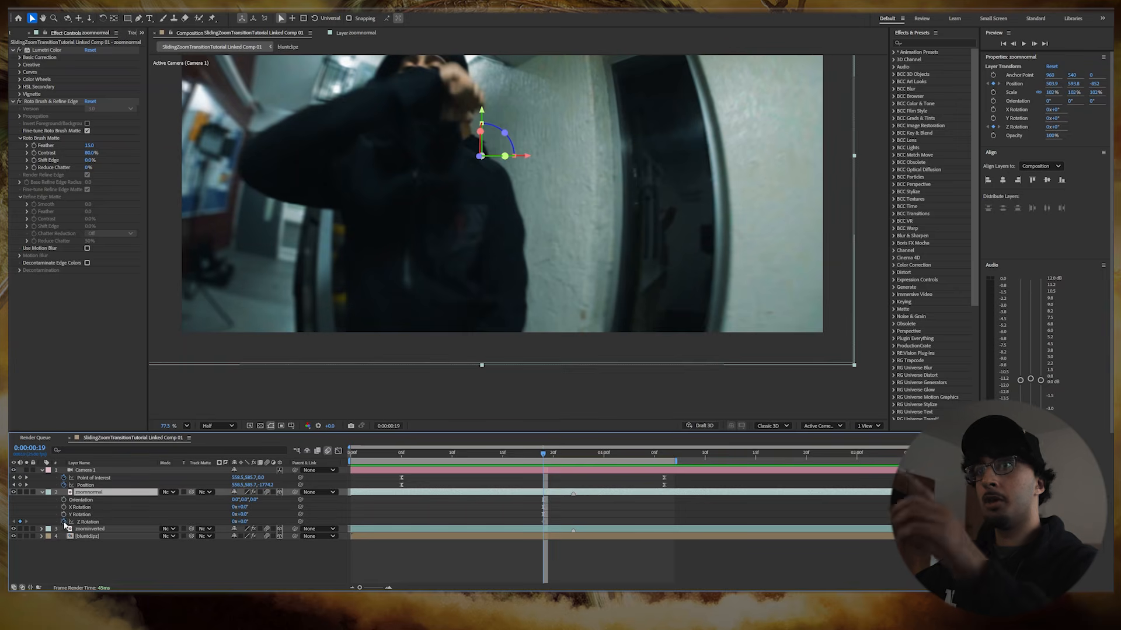
- Place the playhead at 0:00:00:14 and show only the keyframed properties of the zoomnormal layer
{"action": "left_click_drag", "start_coordinate": [560, 506], "coordinate": [526, 525]}
{"action": "left_click_drag", "start_coordinate": [542, 454], "coordinate": [493, 454]}
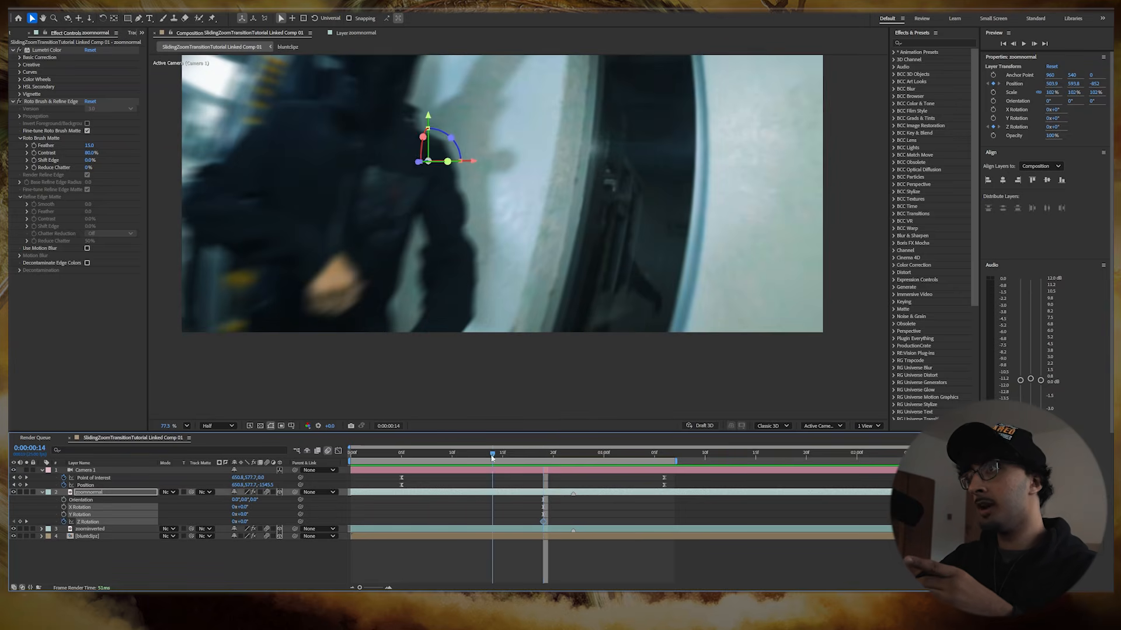
{"action": "left_click", "coordinate": [550, 504]}
{"action": "left_click", "coordinate": [535, 495]}
{"action": "key", "text": "u"}
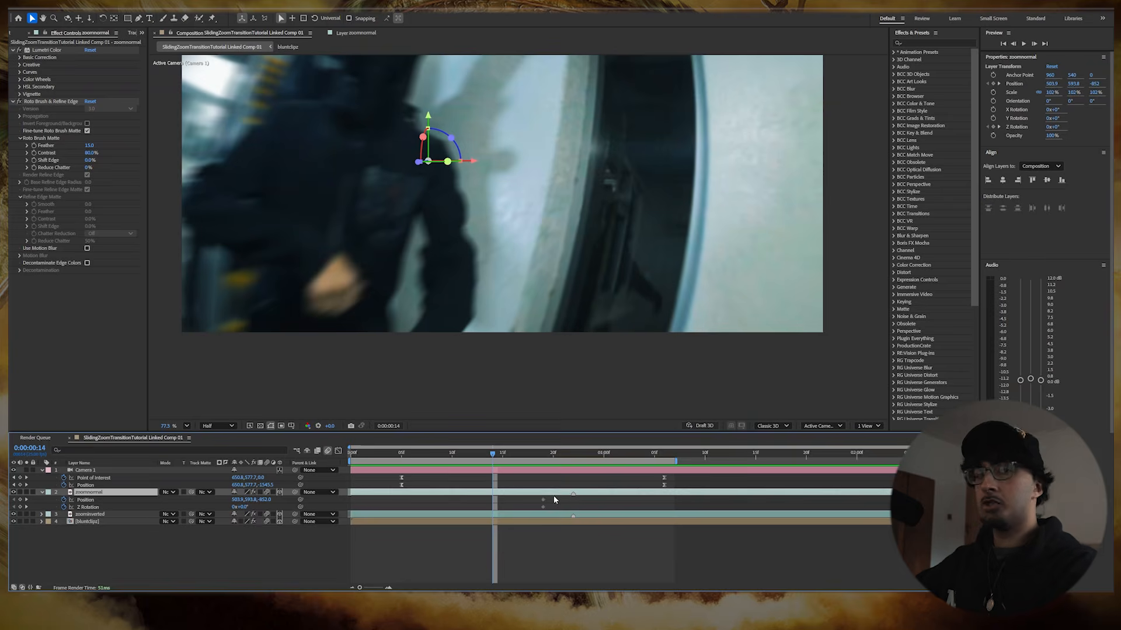
- Slide the zoomnormal layer aside at 0:00:00:14 to expose the doorway, adding a second Position keyframe
{"action": "left_click_drag", "start_coordinate": [514, 454], "coordinate": [462, 455]}
{"action": "scroll", "coordinate": [591, 266], "scroll_direction": "down", "scroll_amount": 2}
{"action": "left_click_drag", "start_coordinate": [618, 258], "coordinate": [728, 220]}
{"action": "key", "text": "Page_Down"}
{"action": "key", "text": "Page_Down"}
{"action": "key", "text": "Page_Down"}
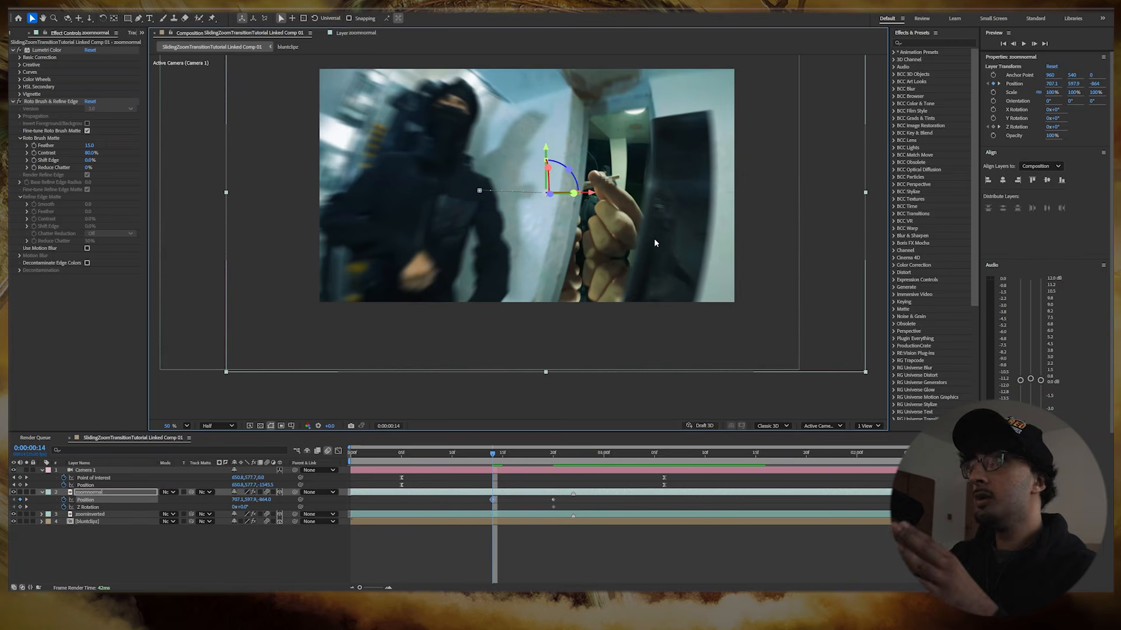
{"action": "left_click_drag", "start_coordinate": [646, 250], "coordinate": [689, 211]}
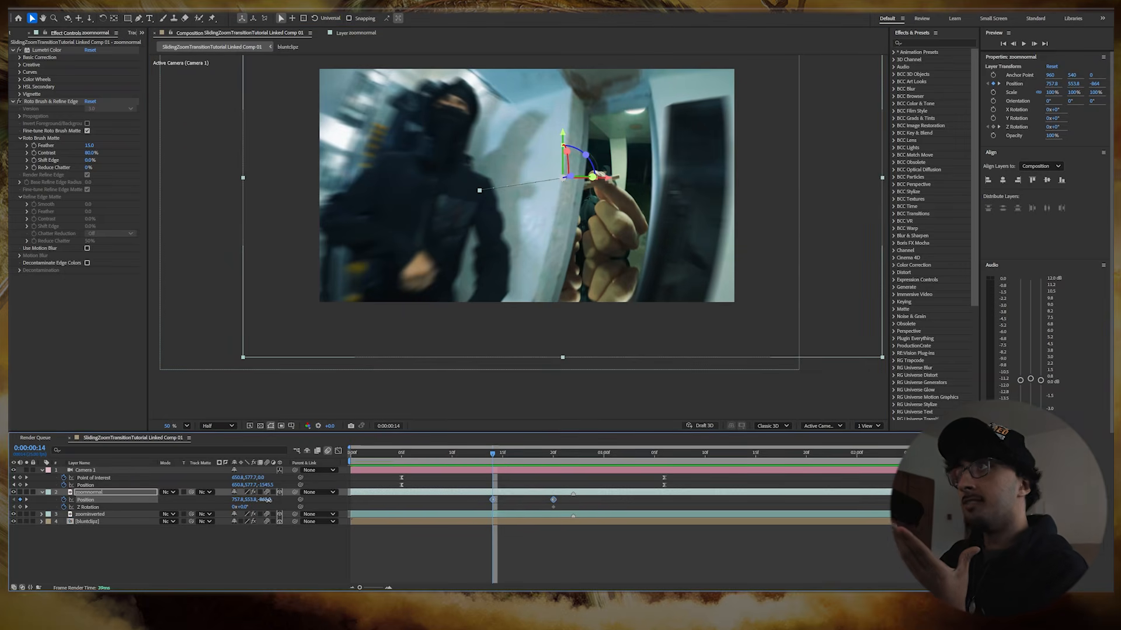
- Set the Z position of both zoomnormal Position keyframes to -857 and the layer's Scale to 103%
{"action": "left_click_drag", "start_coordinate": [268, 500], "coordinate": [270, 504]}
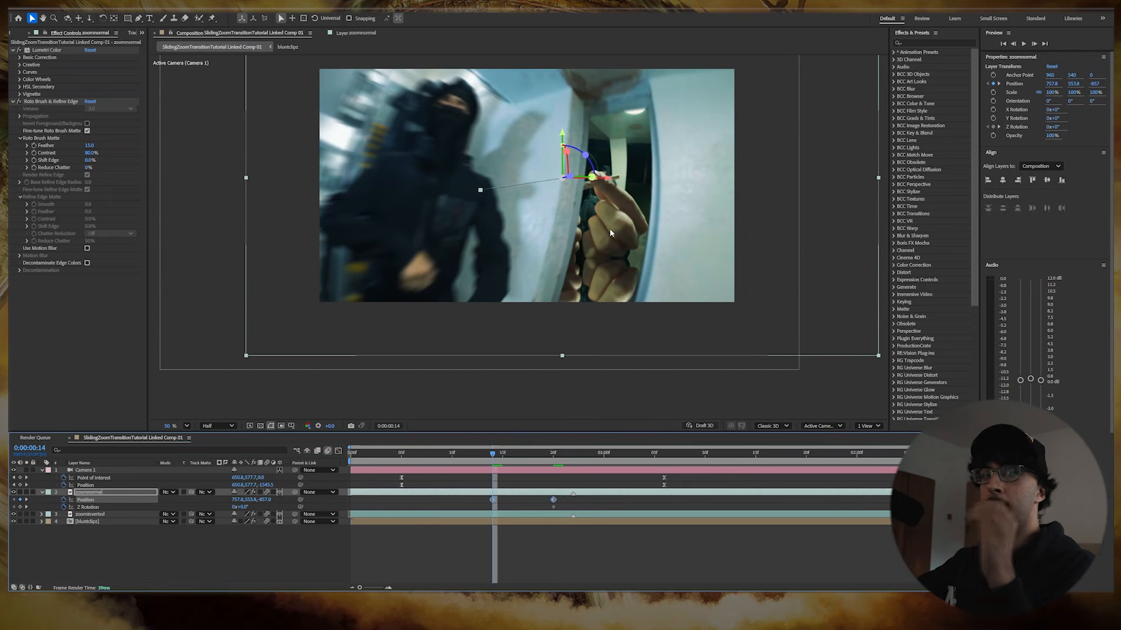
{"action": "key", "text": "space"}
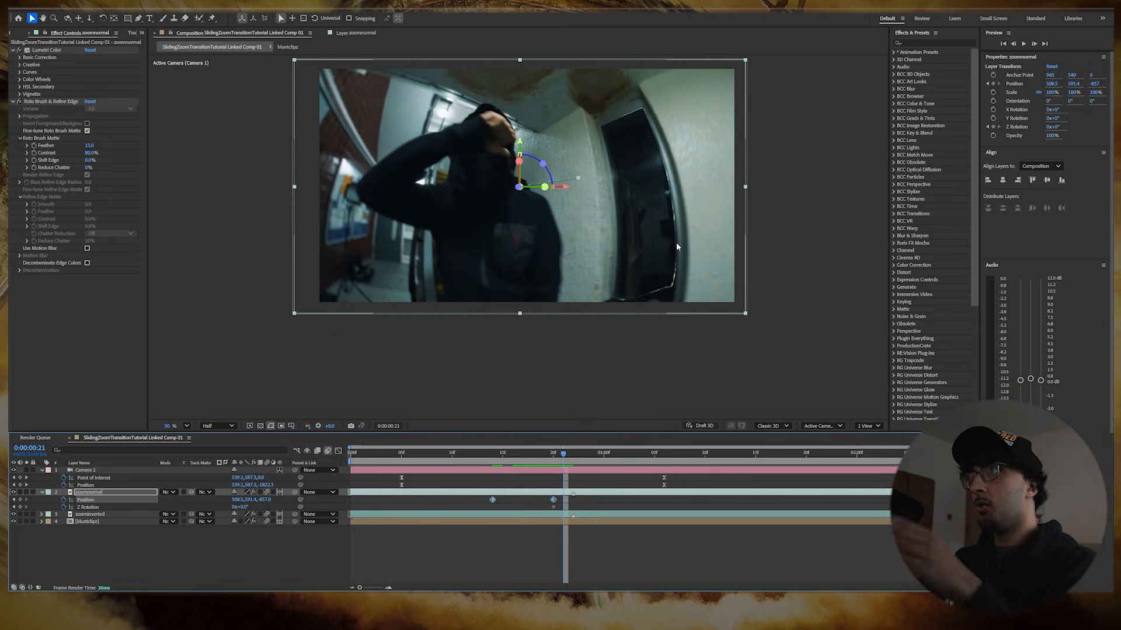
{"action": "left_click", "coordinate": [551, 463]}
{"action": "key", "text": "s"}
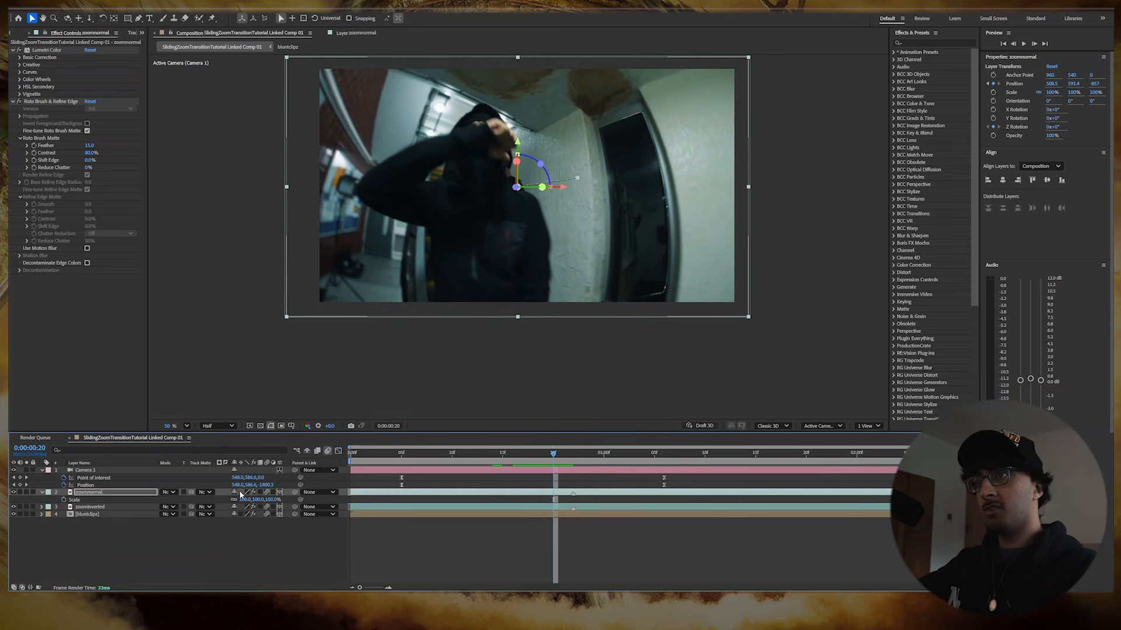
{"action": "left_click_drag", "start_coordinate": [244, 500], "coordinate": [246, 500]}
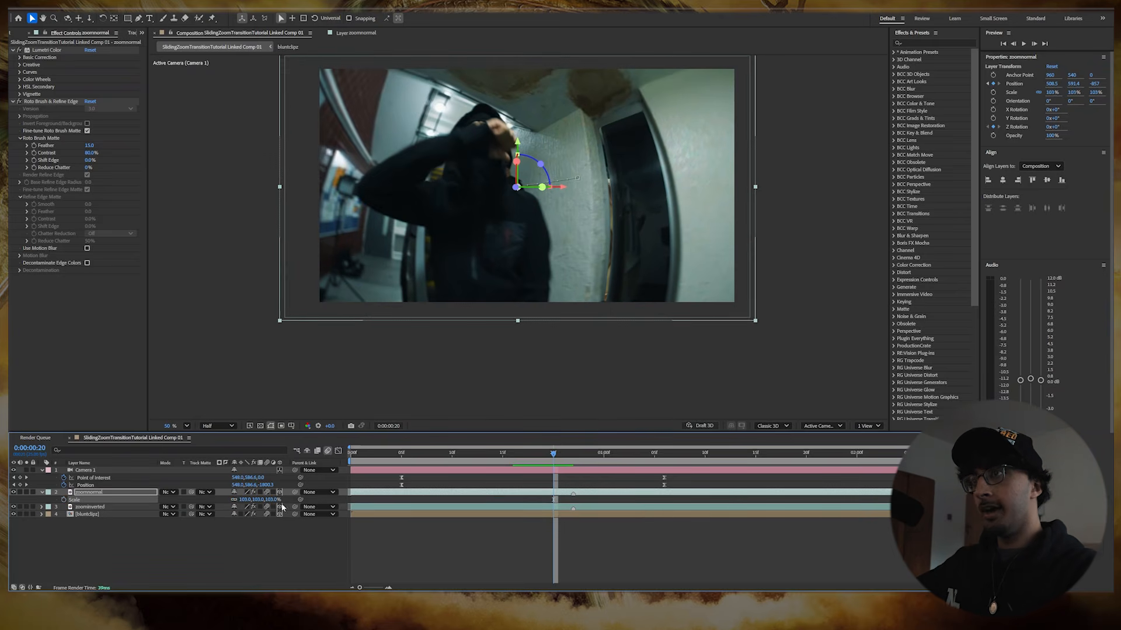
- Shift the zoomnormal layer slightly on both Position keyframes together to align the door with its frame at 0:00:00:20
{"action": "key", "text": "u"}
{"action": "left_click_drag", "start_coordinate": [570, 502], "coordinate": [476, 512]}
{"action": "left_click_drag", "start_coordinate": [638, 254], "coordinate": [637, 259]}
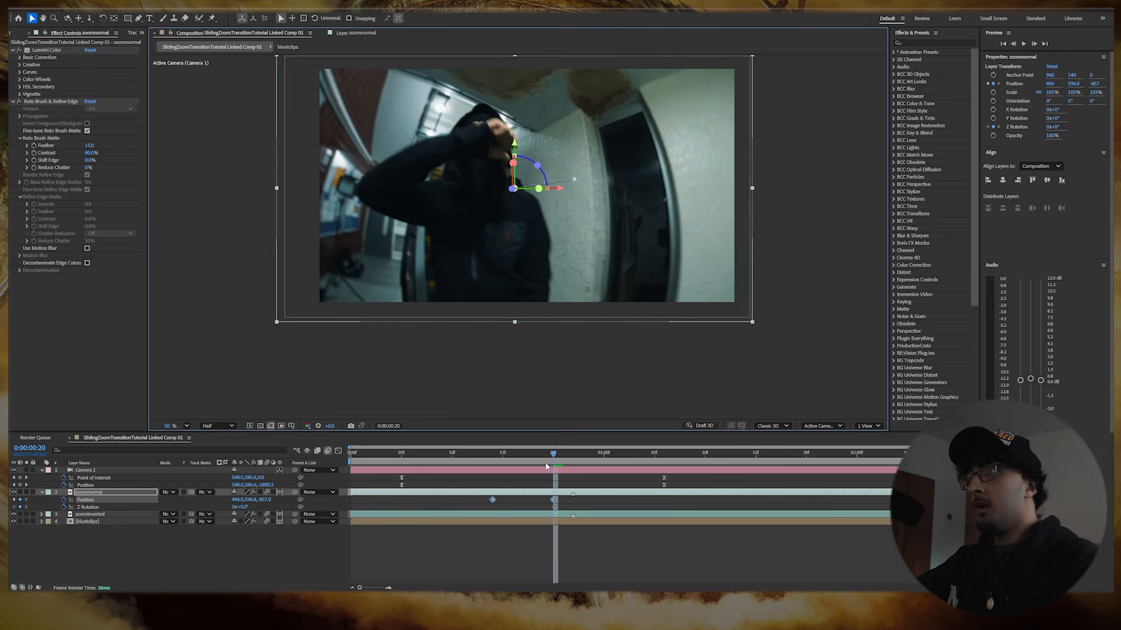
- Adjust only the 0:00:00:14 Position of the zoomnormal layer so the door sits clear of the opening, and preview it
{"action": "left_click_drag", "start_coordinate": [552, 456], "coordinate": [492, 456]}
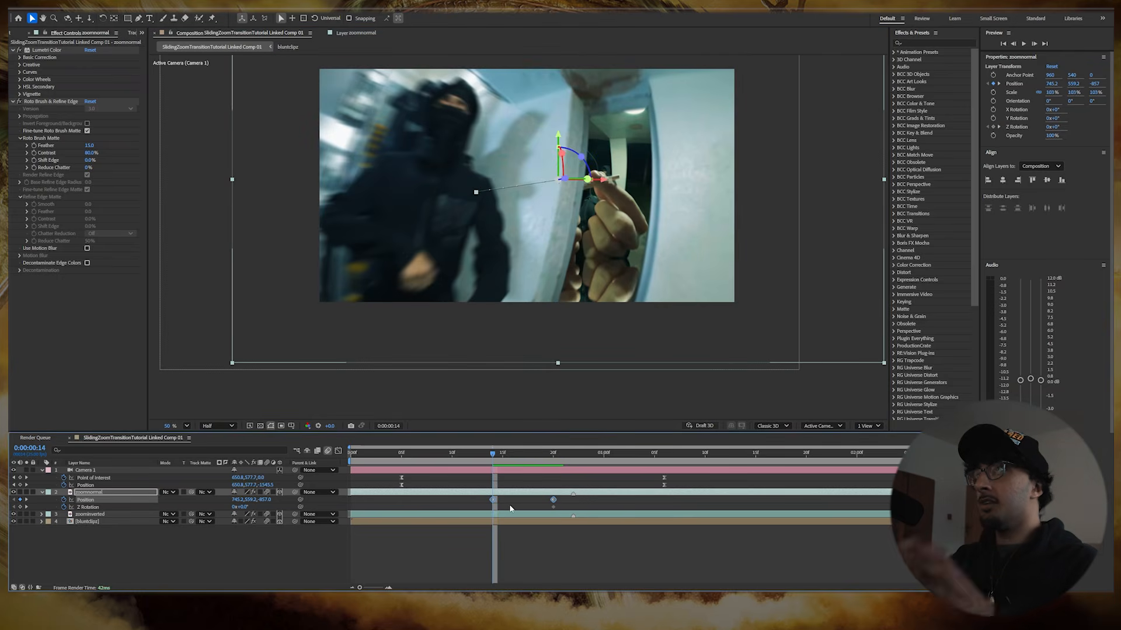
{"action": "left_click", "coordinate": [511, 510]}
{"action": "left_click", "coordinate": [514, 492]}
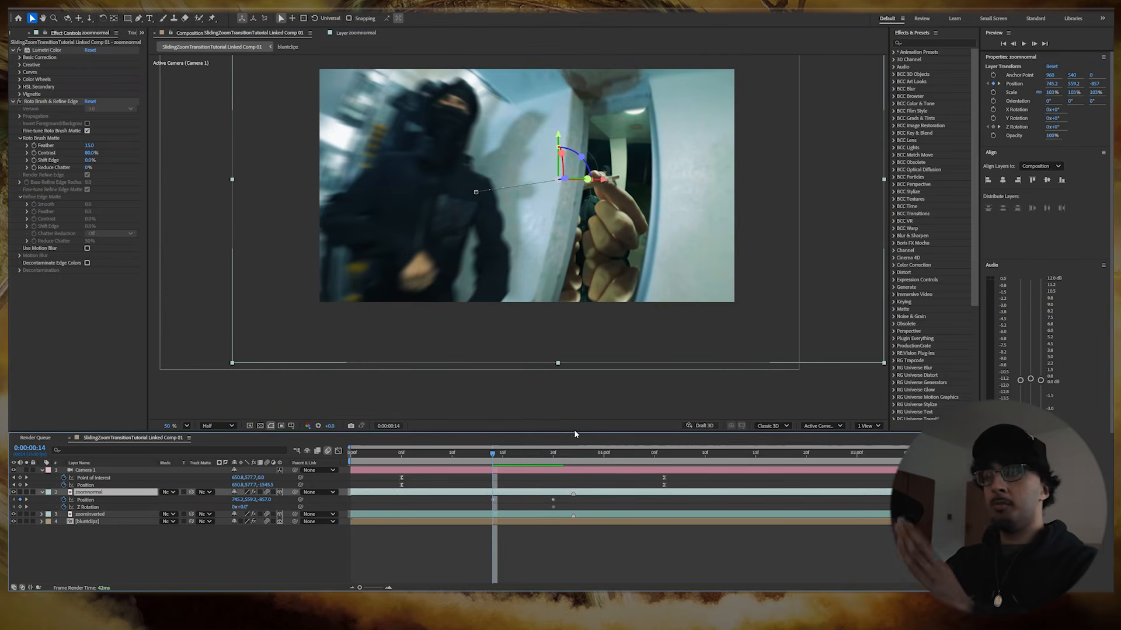
{"action": "left_click_drag", "start_coordinate": [643, 284], "coordinate": [639, 292]}
{"action": "key", "text": "space"}
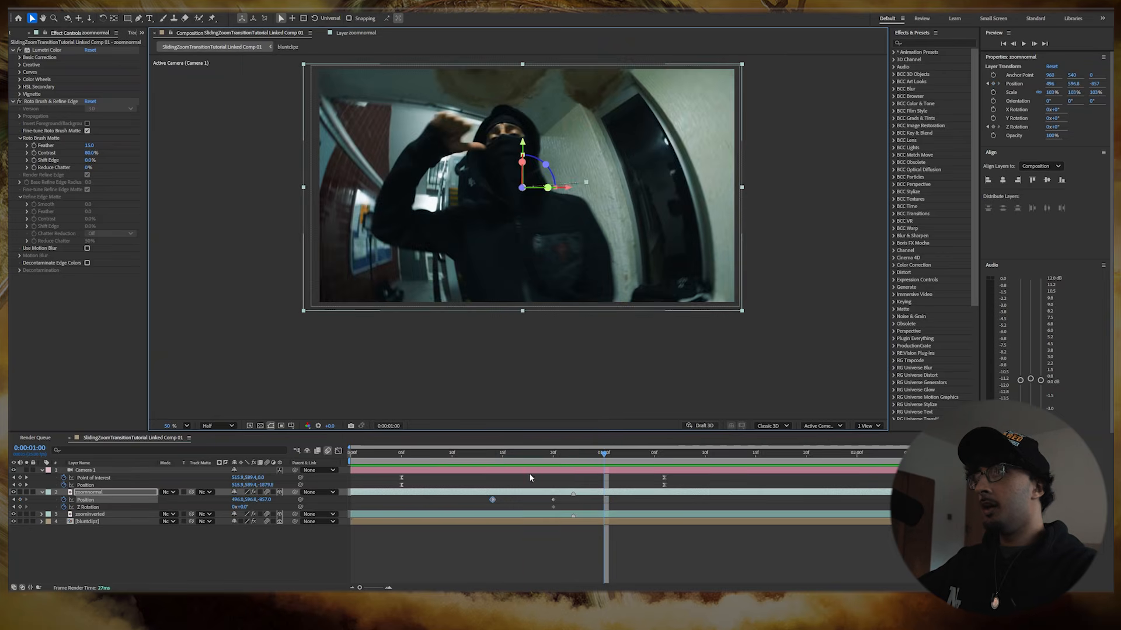
- Review the door slide again around 0:00:00:13 to judge its timing
{"action": "left_click", "coordinate": [523, 458]}
{"action": "left_click_drag", "start_coordinate": [523, 463], "coordinate": [495, 459]}
{"action": "key", "text": "space"}
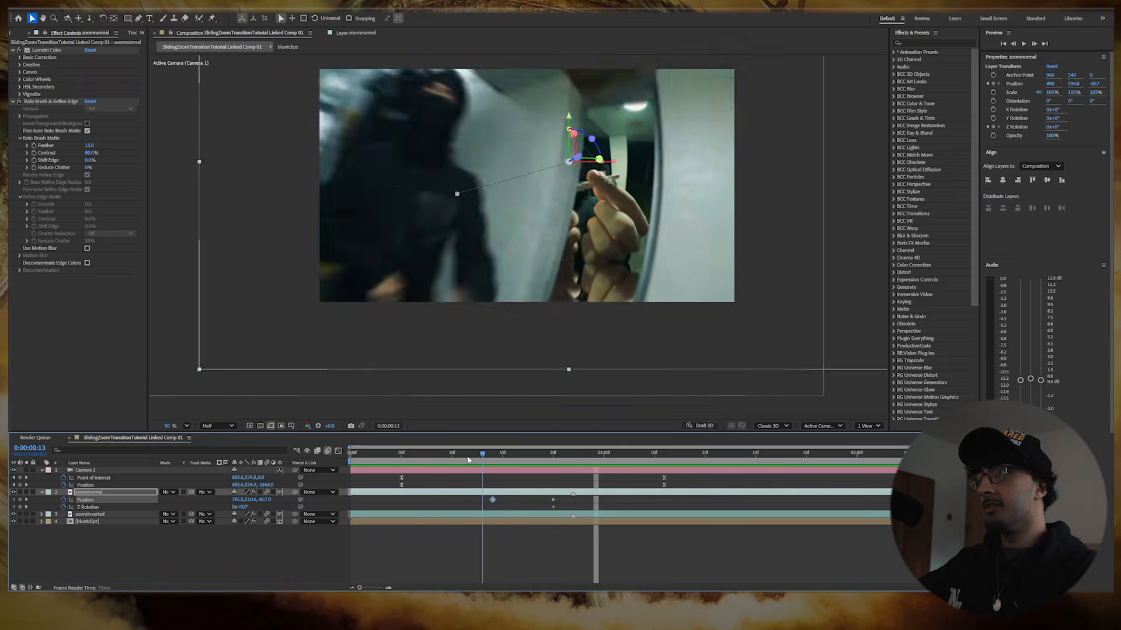
- Ease and retime the zoomnormal keyframes so the door slide runs from about 0:00:00:11 to 0:00:00:21
{"action": "left_click_drag", "start_coordinate": [497, 462], "coordinate": [563, 455]}
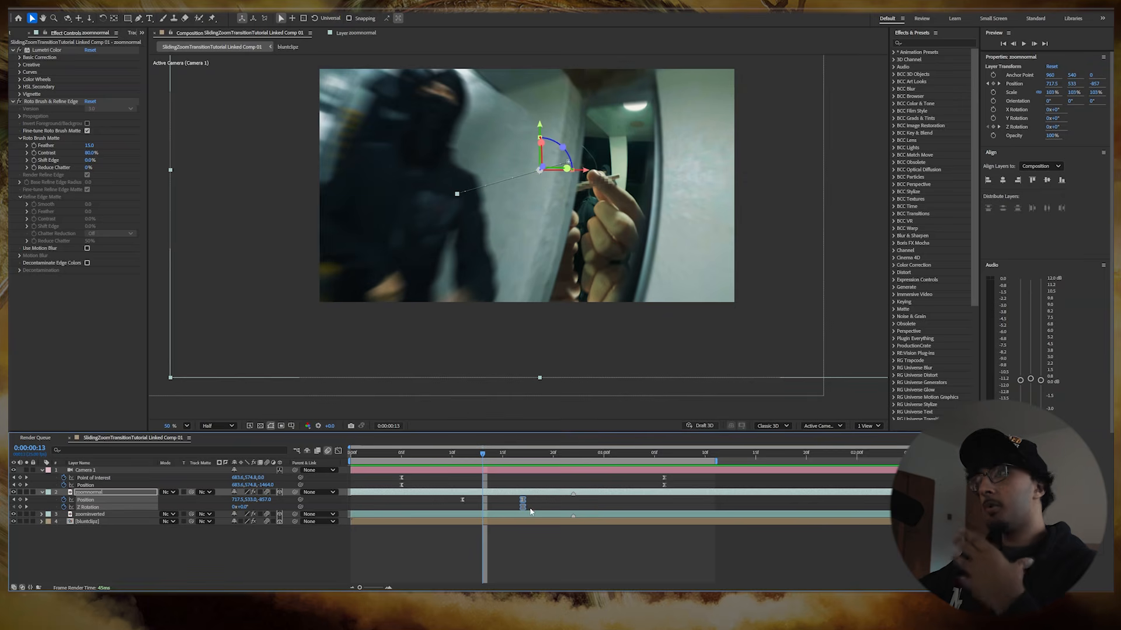
{"action": "left_click_drag", "start_coordinate": [522, 502], "coordinate": [453, 476]}
{"action": "left_click", "coordinate": [573, 466]}
{"action": "left_click_drag", "start_coordinate": [582, 510], "coordinate": [437, 498]}
{"action": "left_click", "coordinate": [485, 503]}
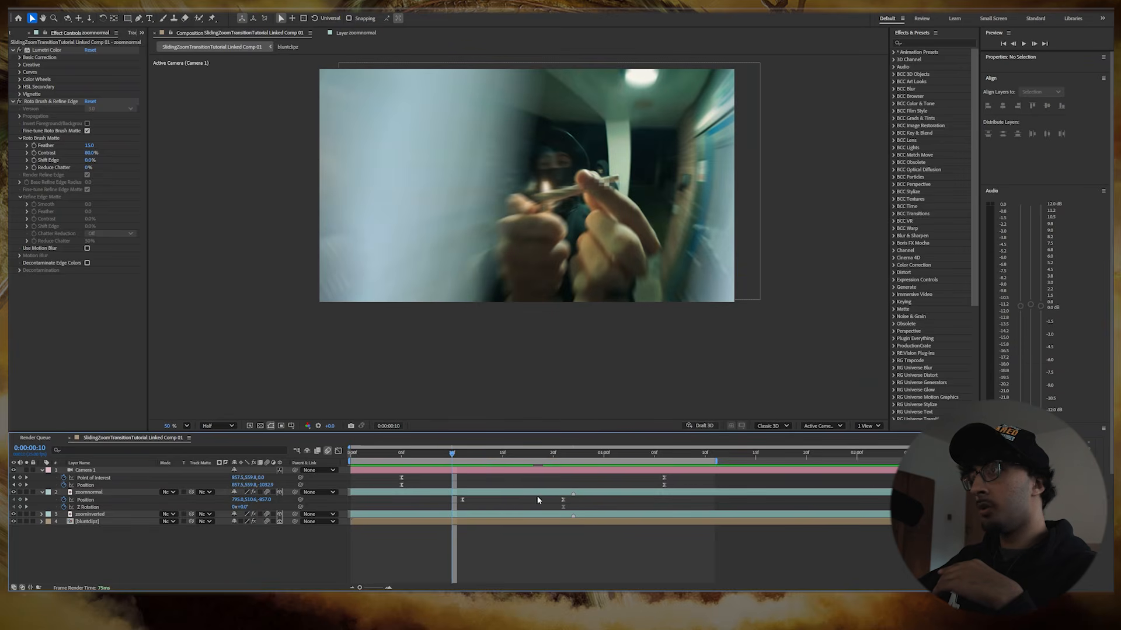
- Try a slight counterclockwise Z Rotation on the zoomnormal layer at 0:00:00:17, and undo it
{"action": "left_click", "coordinate": [563, 507]}
{"action": "key", "text": "Page_Down"}
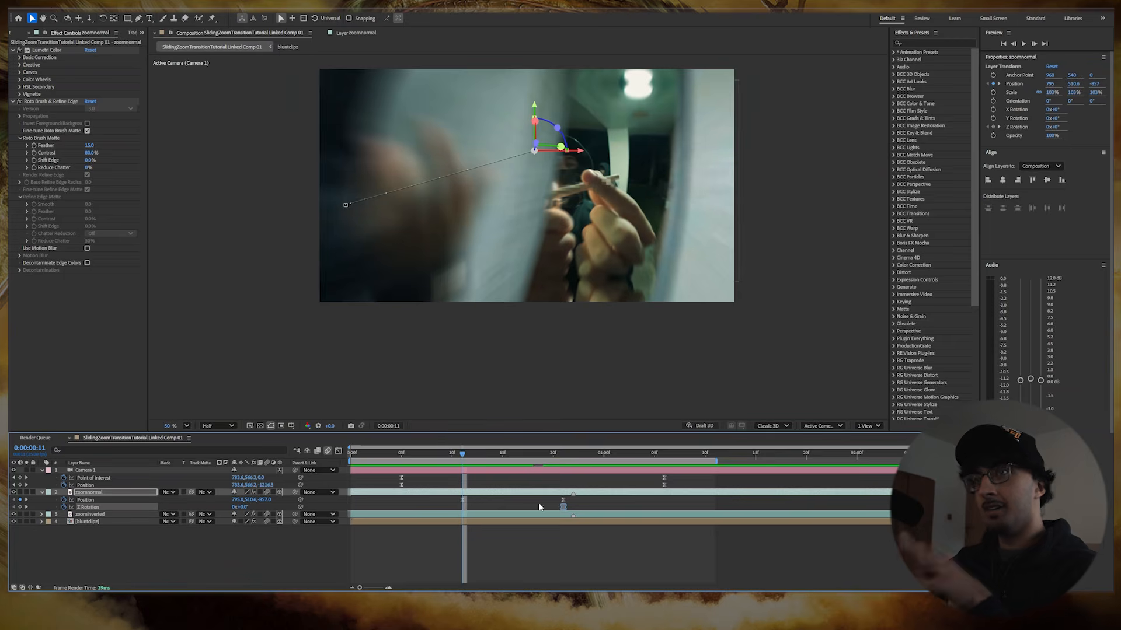
{"action": "left_click_drag", "start_coordinate": [480, 459], "coordinate": [523, 459]}
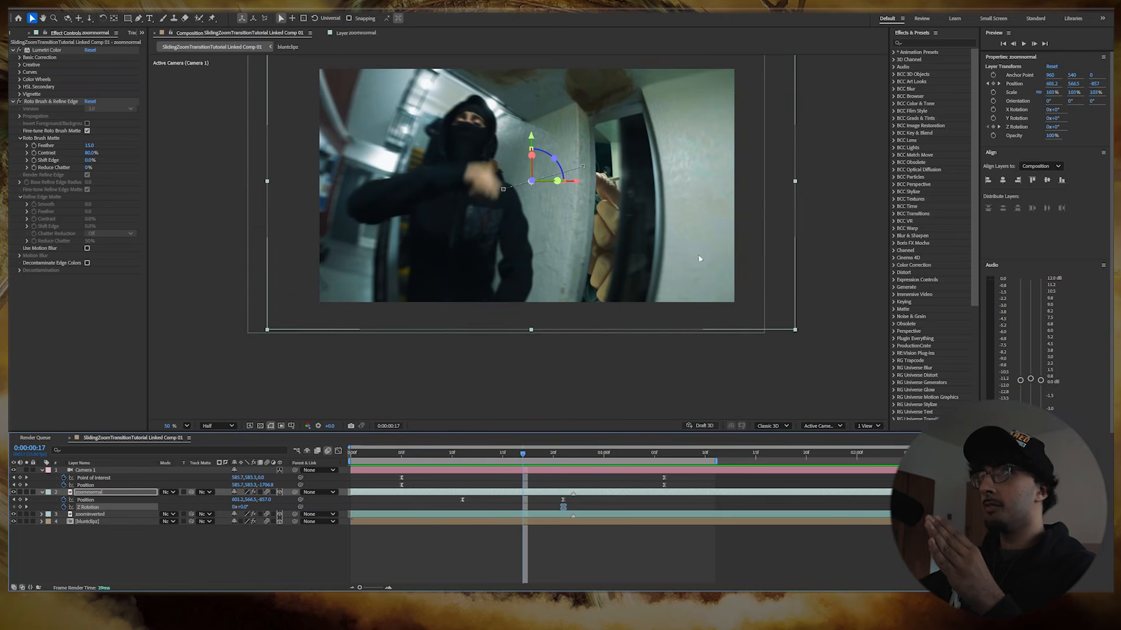
{"action": "left_click_drag", "start_coordinate": [241, 507], "coordinate": [237, 507]}
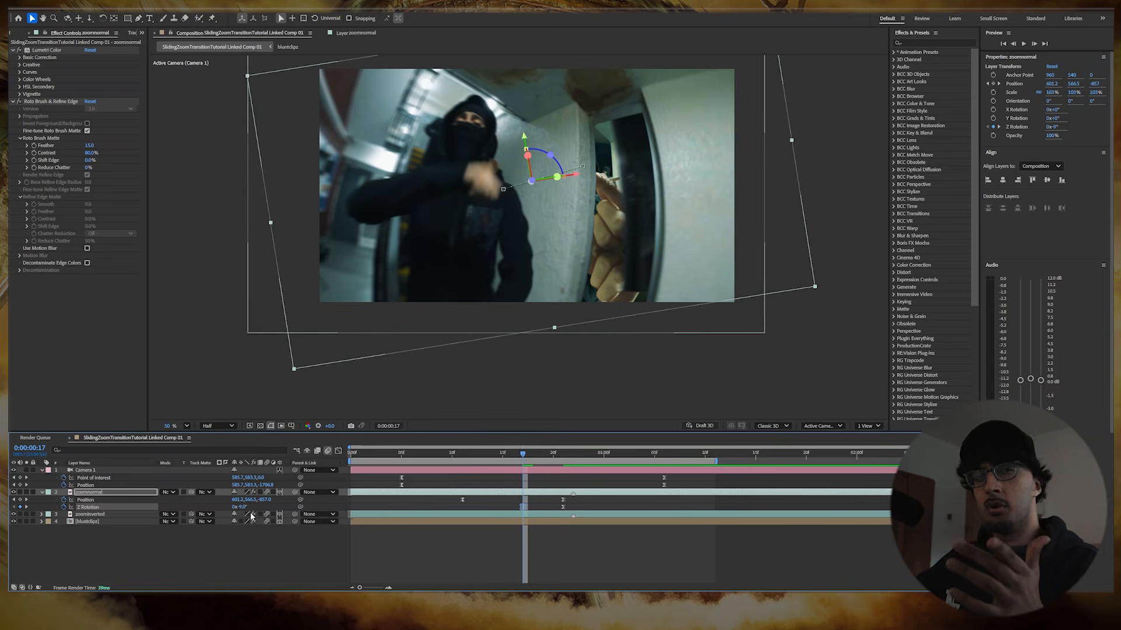
{"action": "key", "text": "ctrl+z"}
- Reshape the zoomnormal keyframes' speed curve so the door slide starts fast and eases out gradually, and preview it
{"action": "left_click", "coordinate": [461, 456]}
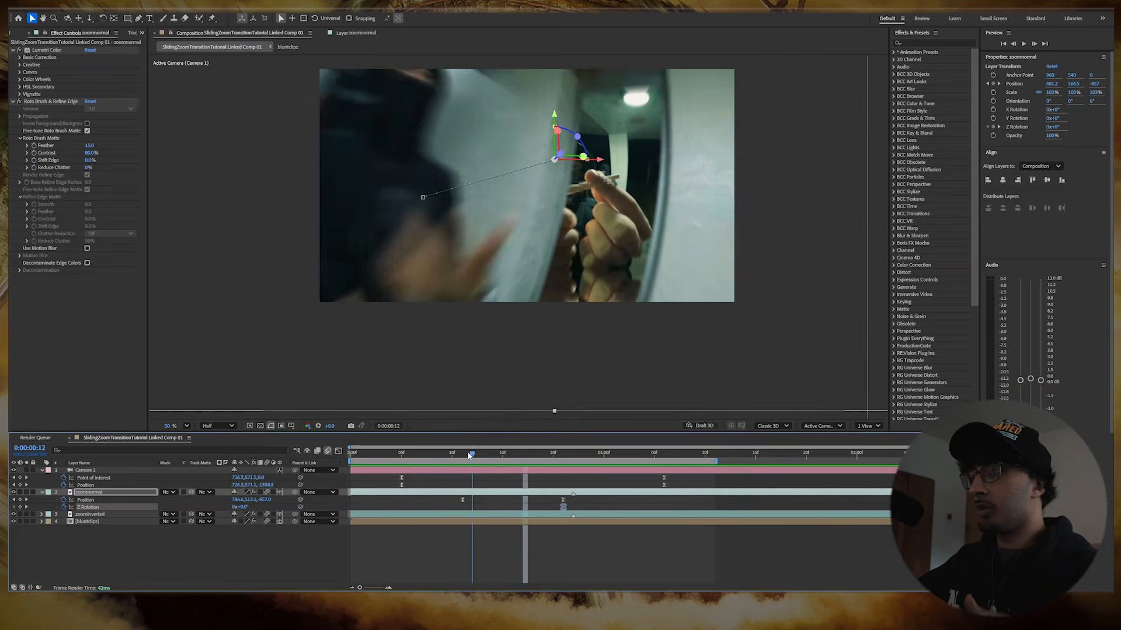
{"action": "left_click_drag", "start_coordinate": [592, 507], "coordinate": [417, 498]}
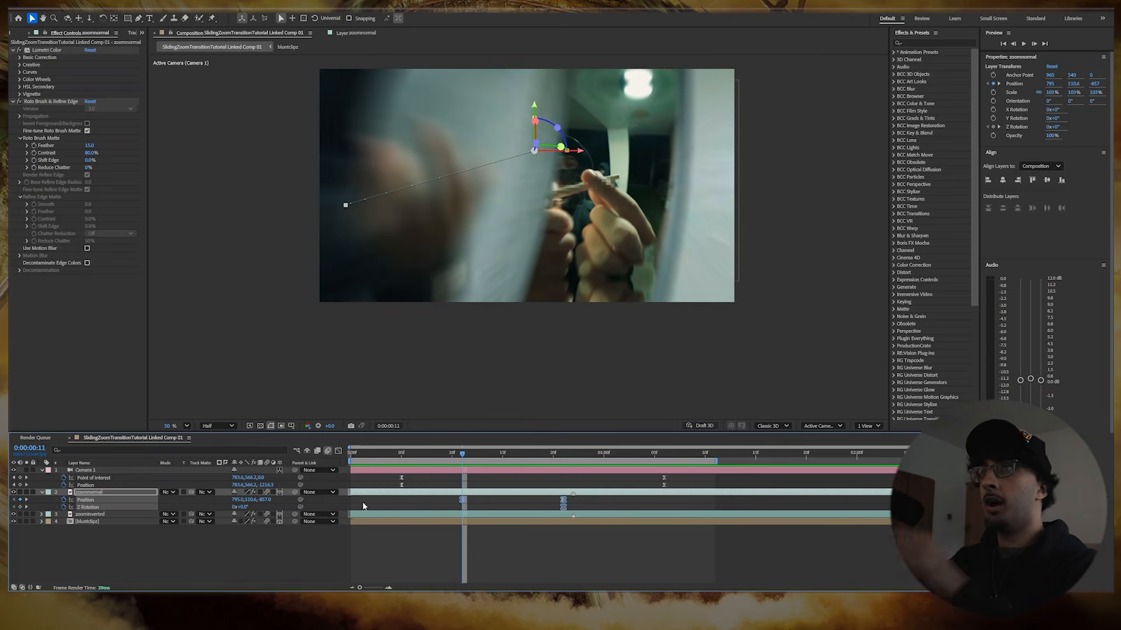
{"action": "left_click", "coordinate": [338, 452]}
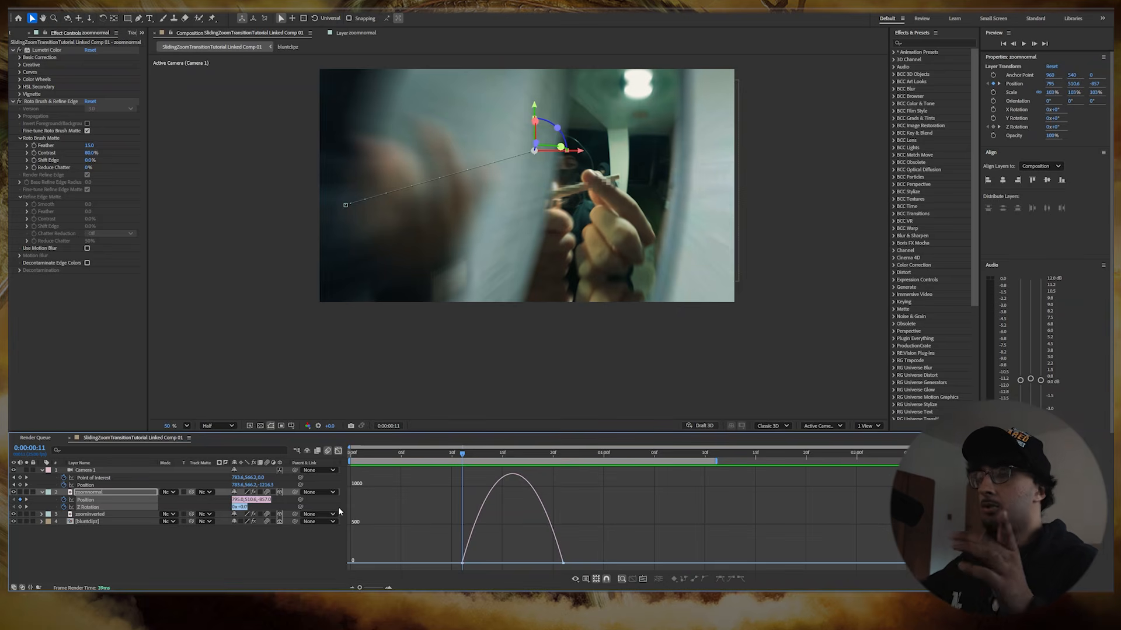
{"action": "left_click_drag", "start_coordinate": [594, 472], "coordinate": [520, 547]}
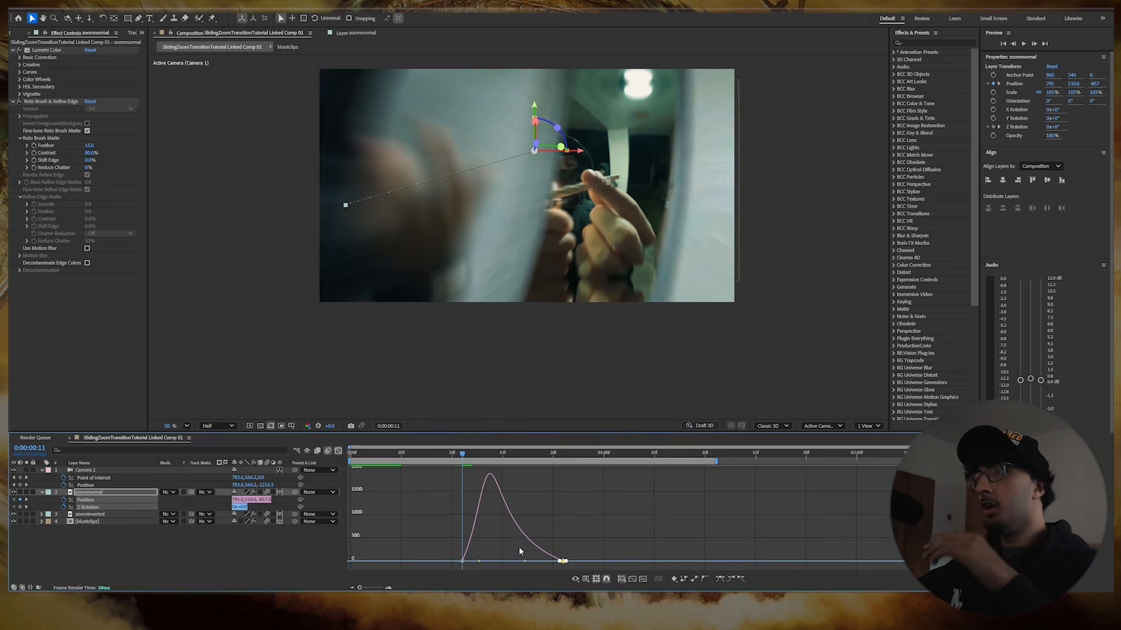
{"action": "key", "text": "space"}
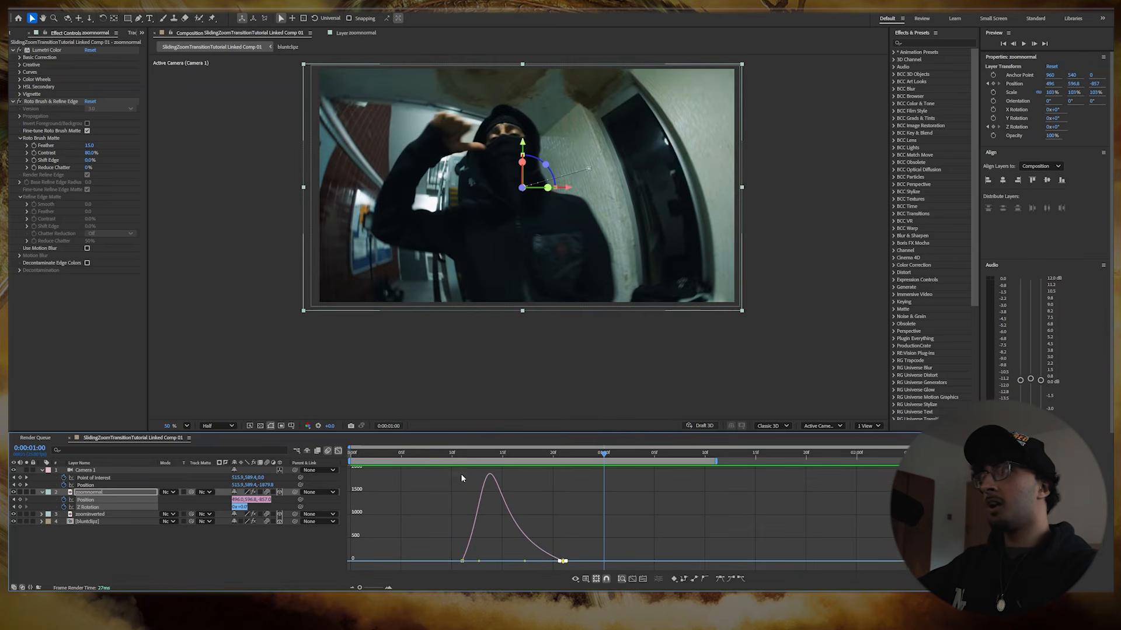
- Move the ending zoomnormal Position and Z Rotation keyframes to about 0:00:00:20 and preview the slide from 0:00:00:11
{"action": "key", "text": "shift+F3"}
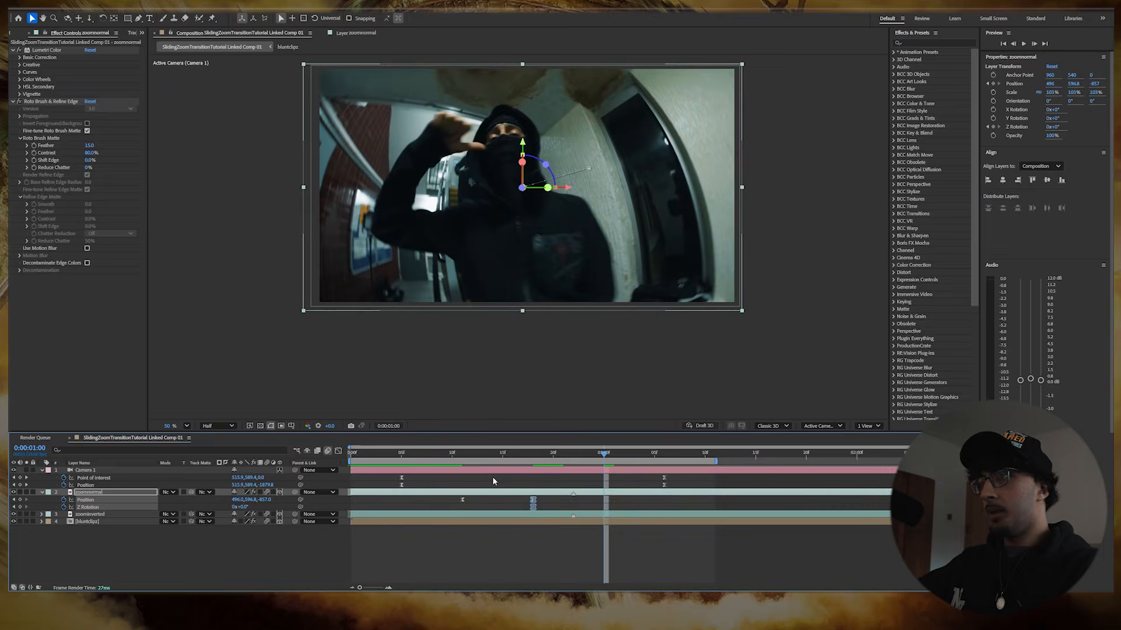
{"action": "left_click", "coordinate": [461, 455]}
{"action": "key", "text": "space"}
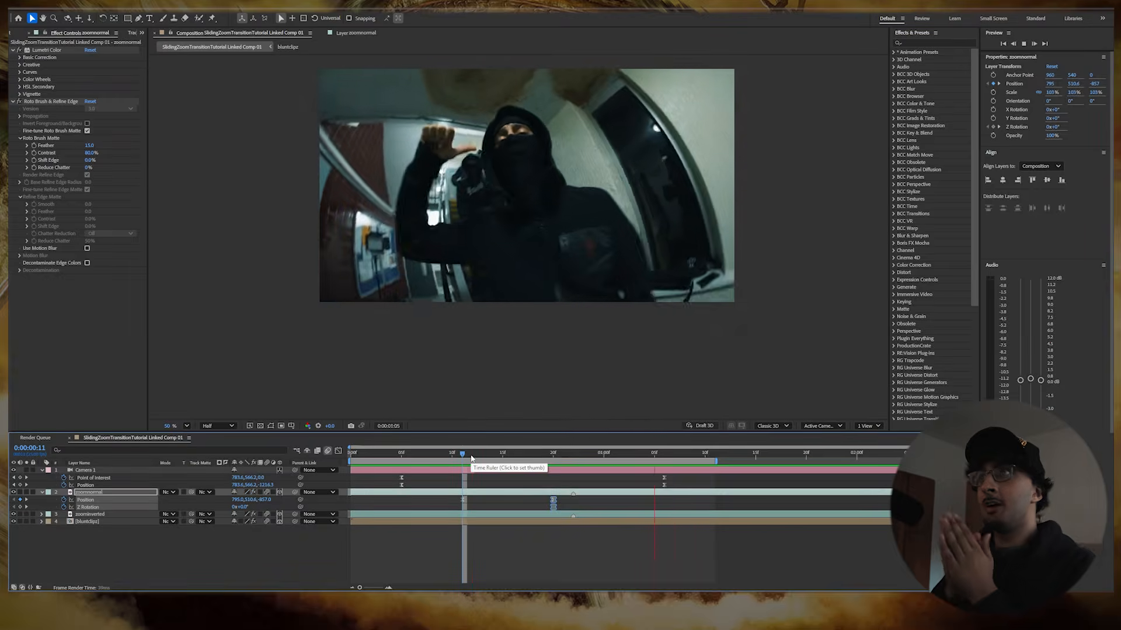